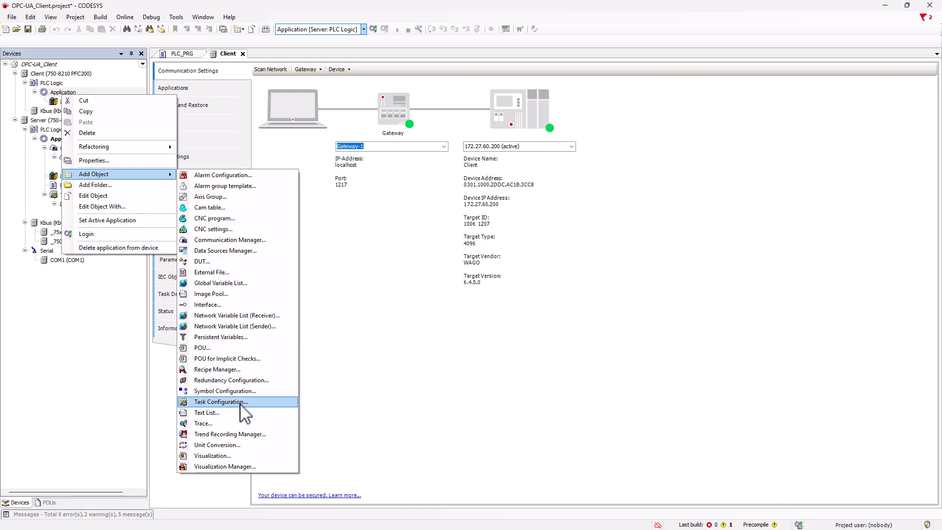
- Add a Task Configuration to the Client's Application and log in to the Client PLC as the active application
click(491, 373)
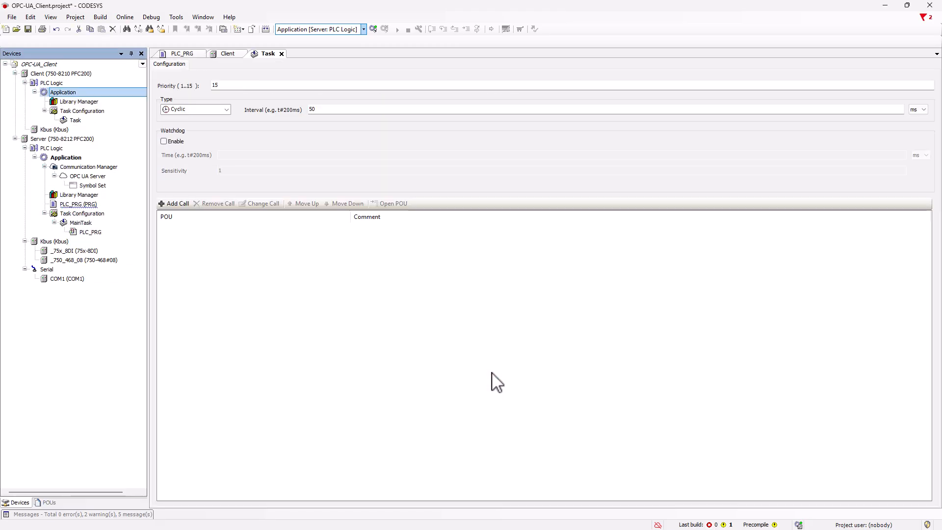
click(344, 30)
click(339, 46)
click(374, 29)
click(454, 309)
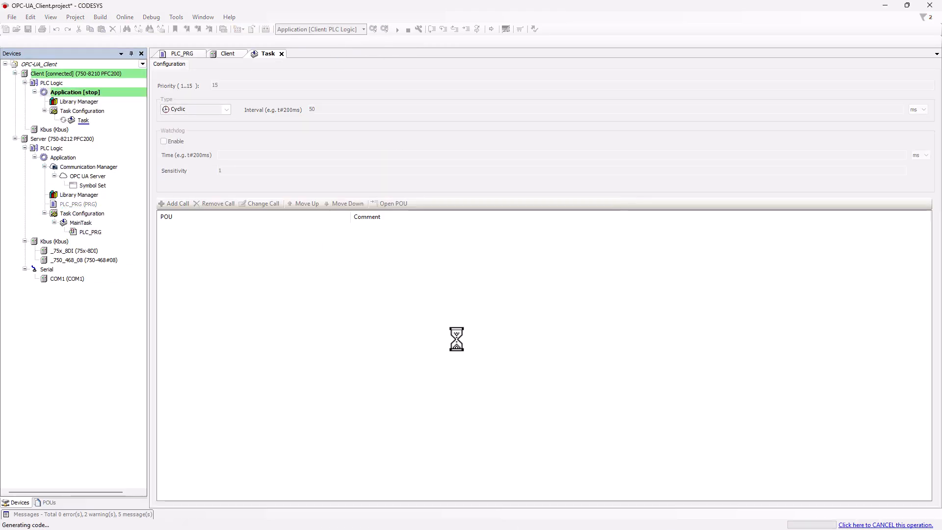
- Scan the Client's Kbus for devices, copy the found modules into the project, and log out of the Client
right_click(62, 129)
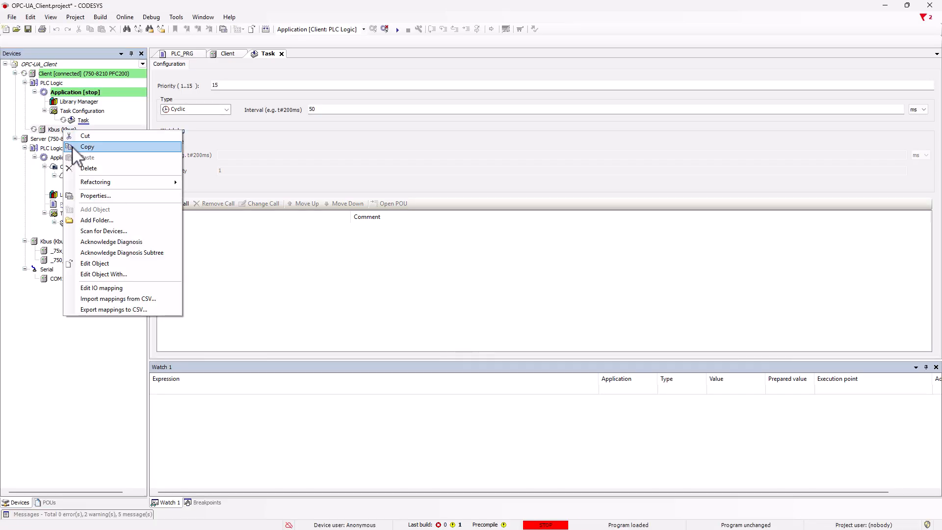
click(110, 233)
click(498, 371)
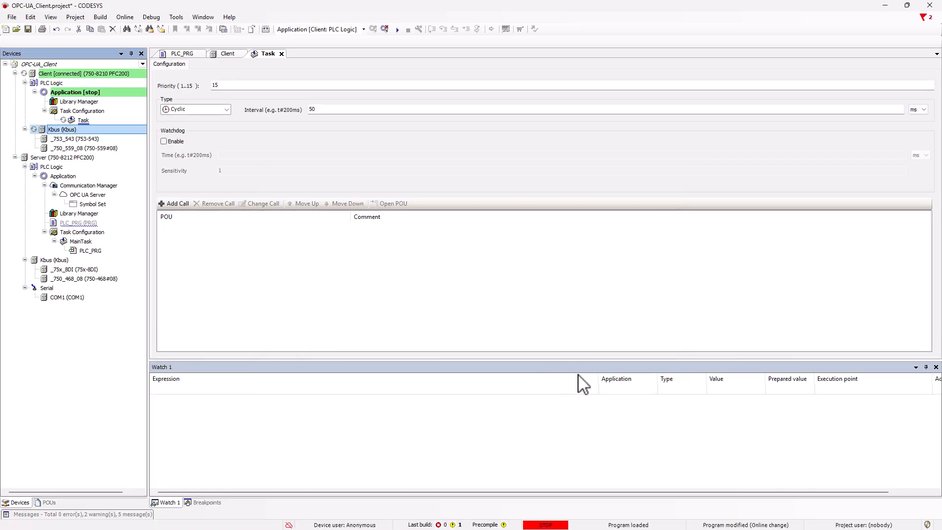
click(386, 29)
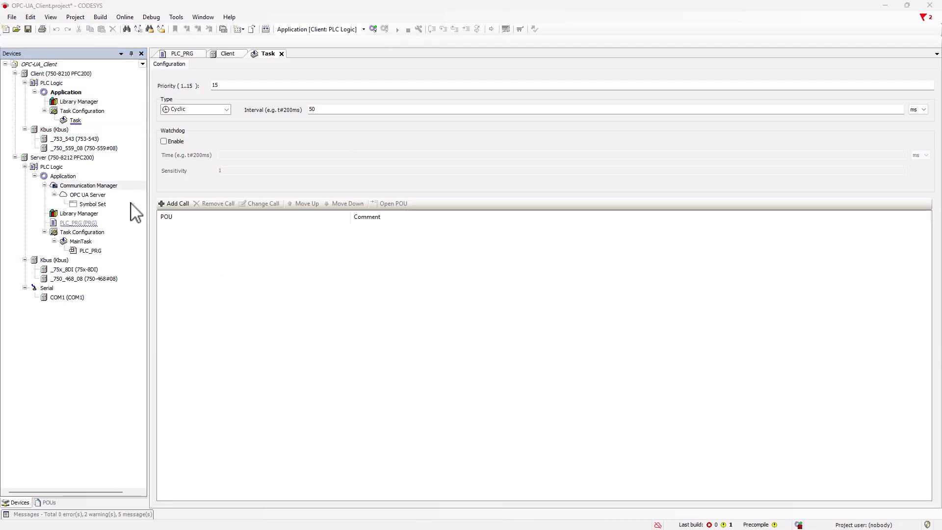
- Examine which objects can be added under the Server's Application and its Communication Manager
click(129, 186)
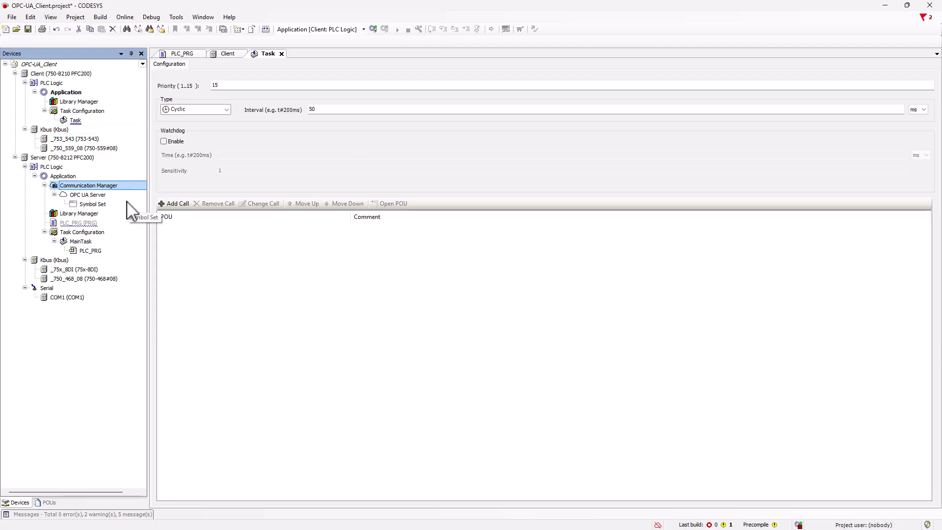
right_click(55, 176)
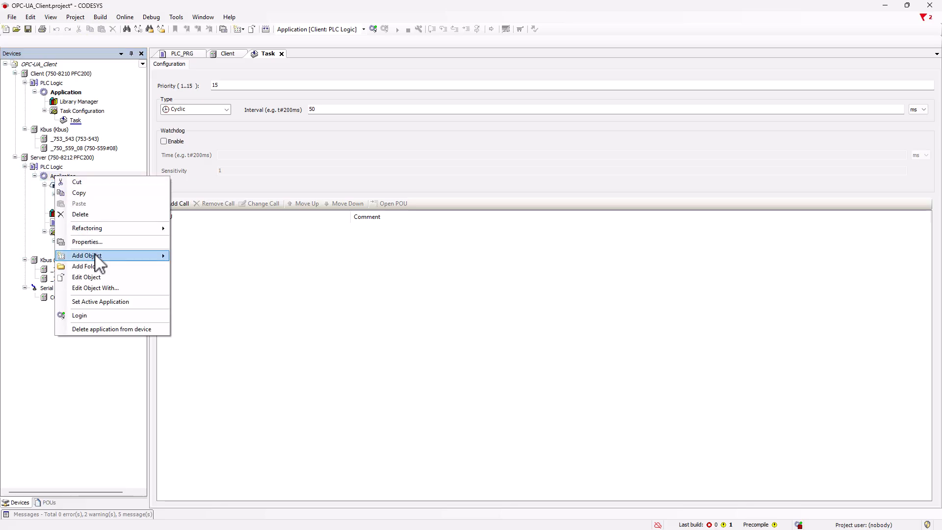
mouse_move(96, 255)
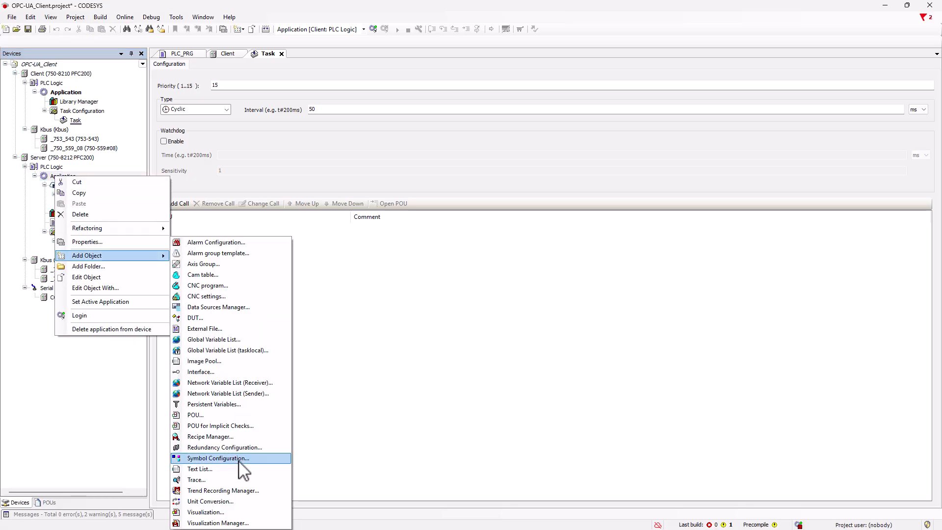
click(371, 396)
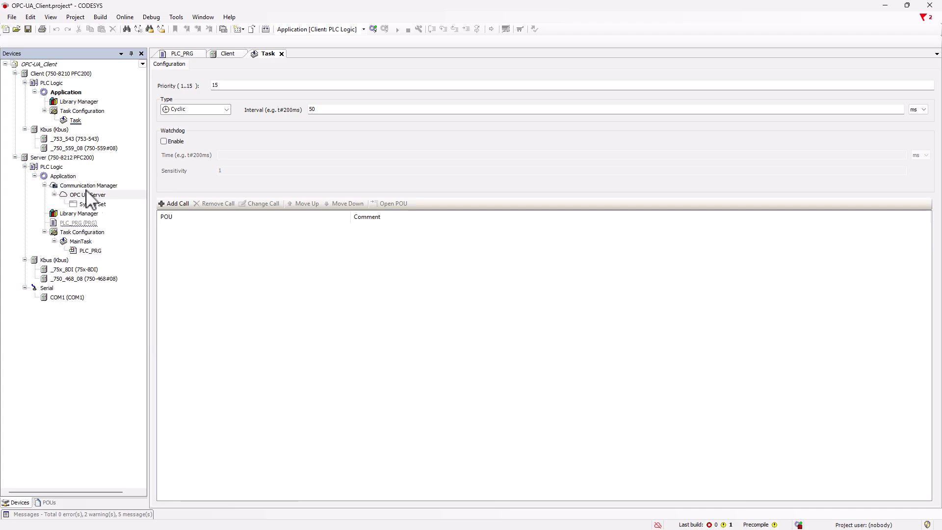
click(81, 186)
right_click(81, 186)
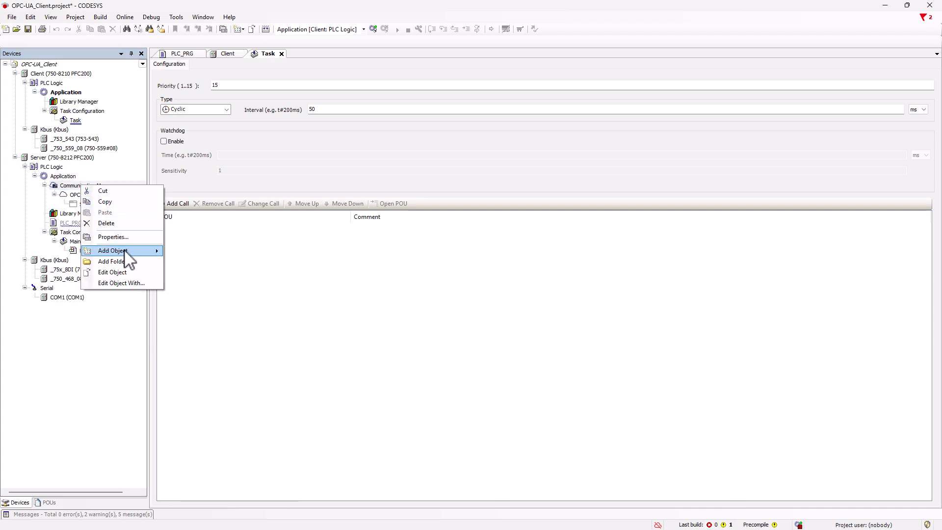
mouse_move(128, 252)
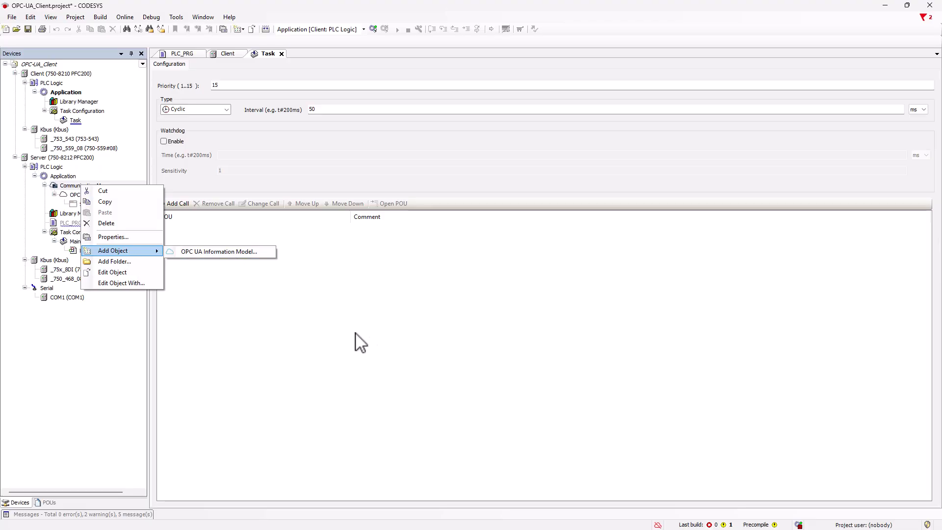
click(448, 351)
- Make the Server's Application active, then log in to it and start it
click(362, 30)
click(314, 39)
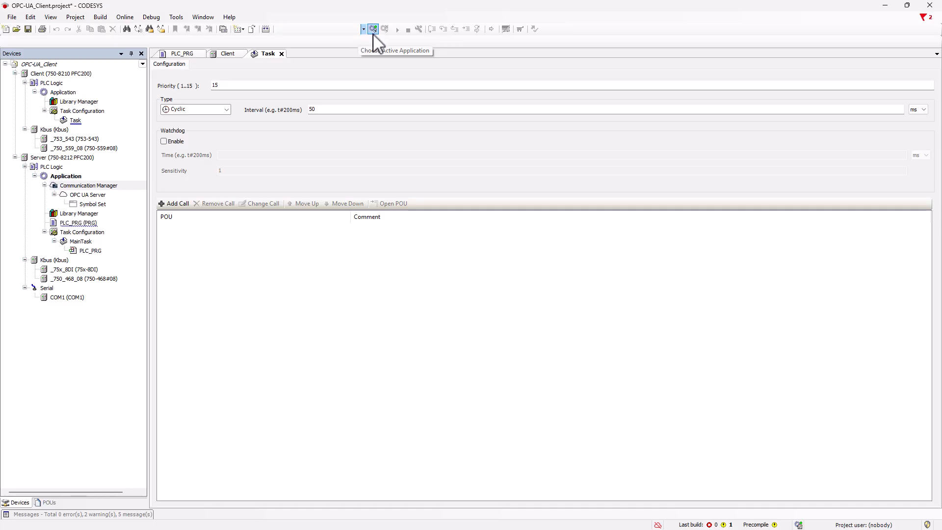
click(373, 29)
click(454, 308)
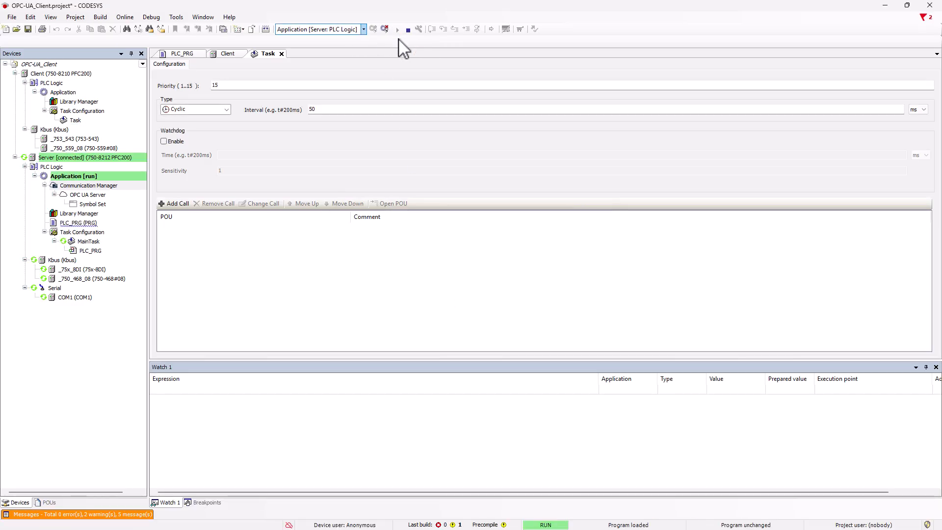
click(397, 30)
- Add a Data Sources Manager to the Client's Application
click(66, 93)
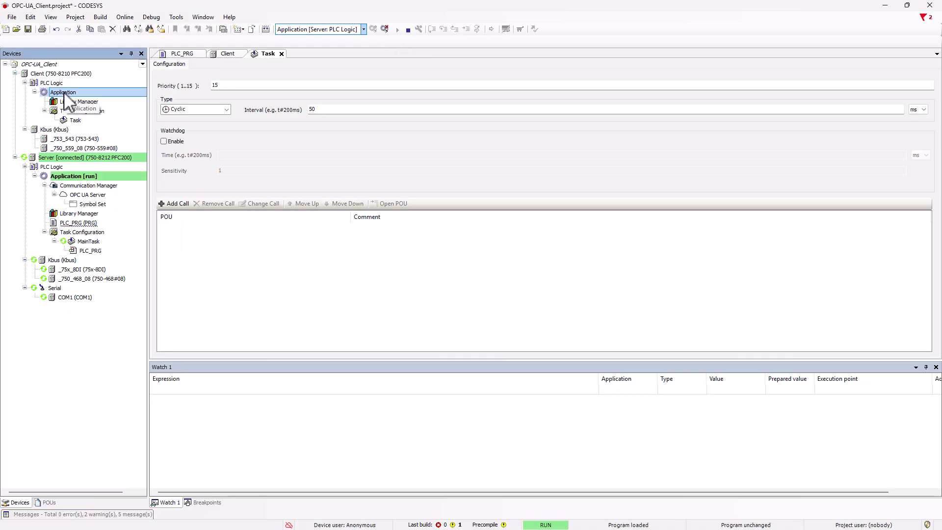
right_click(64, 93)
mouse_move(104, 173)
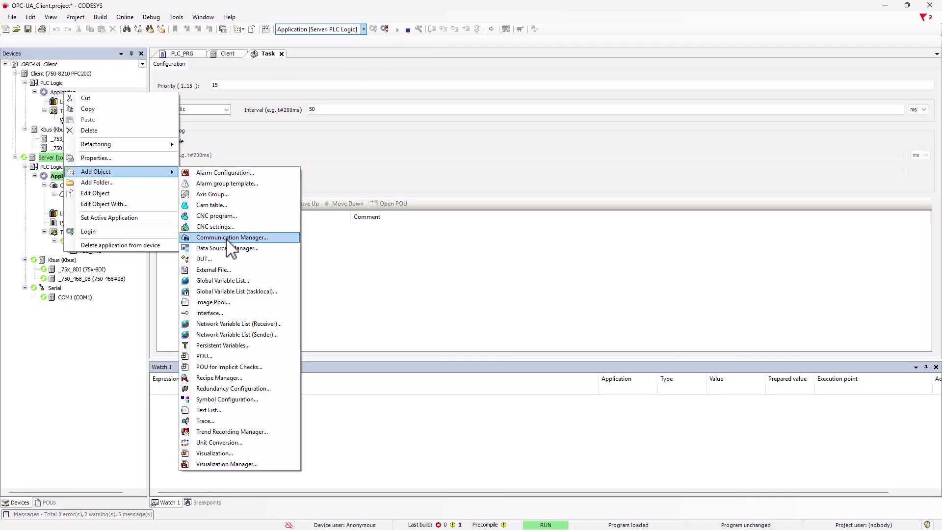
click(230, 249)
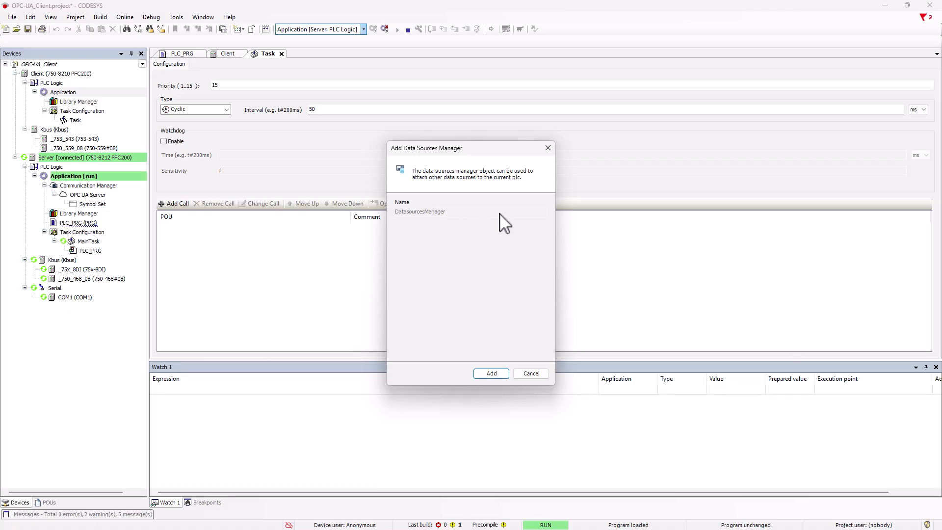
click(491, 374)
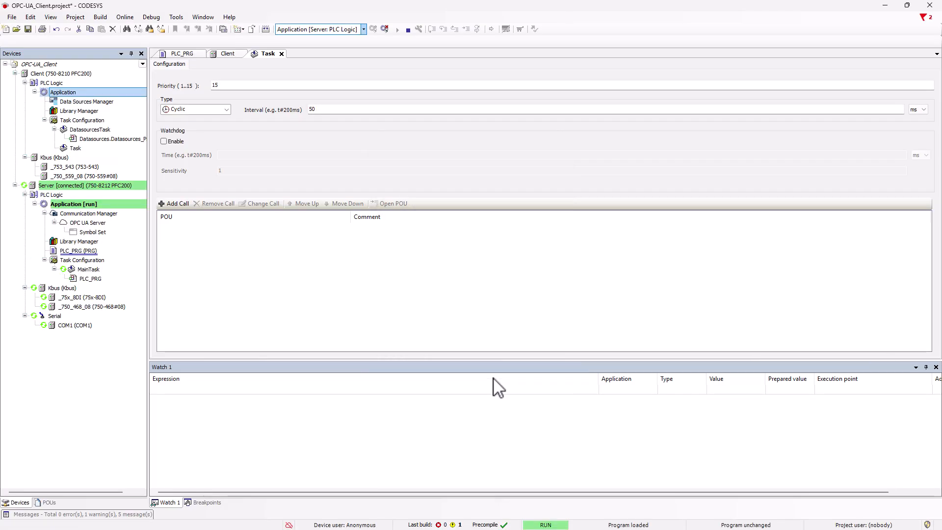
- Add a data source of type OPC UA Server under the Client's Data Sources Manager
click(96, 103)
right_click(97, 103)
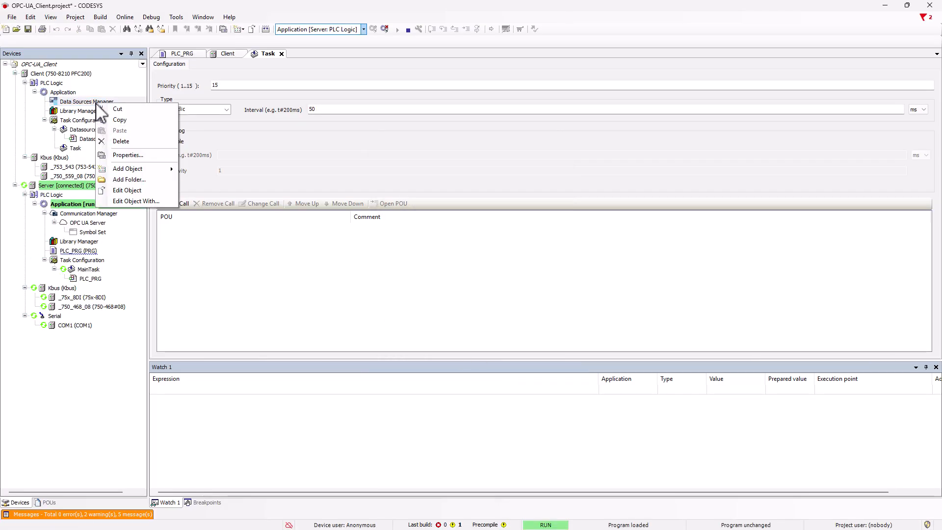
mouse_move(131, 169)
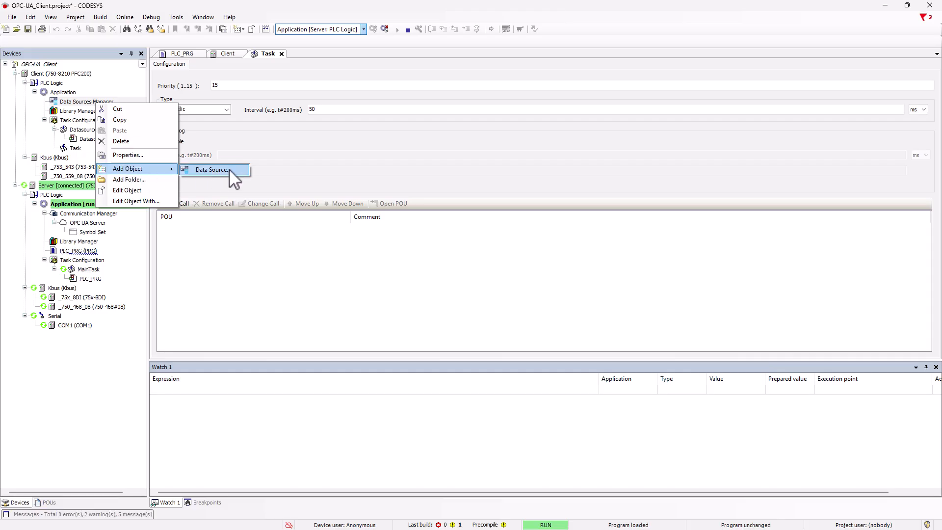
click(198, 173)
click(530, 239)
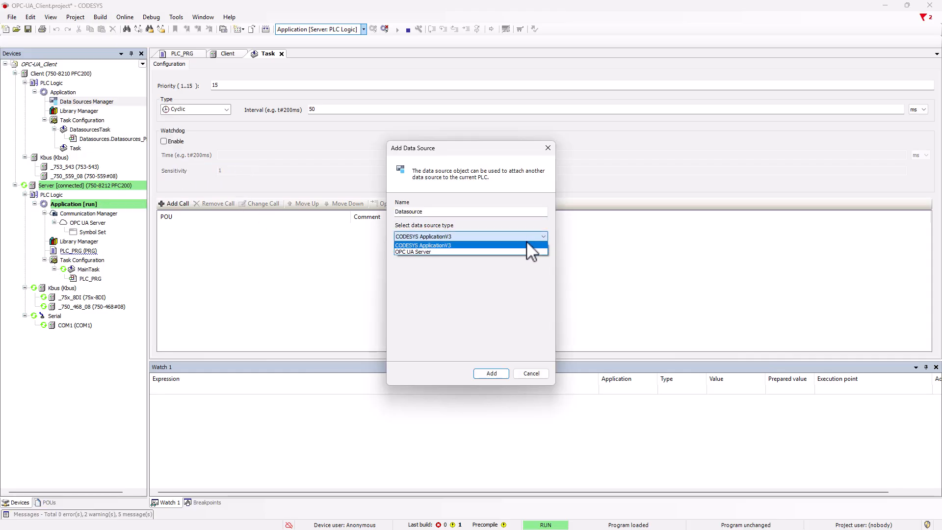
click(529, 250)
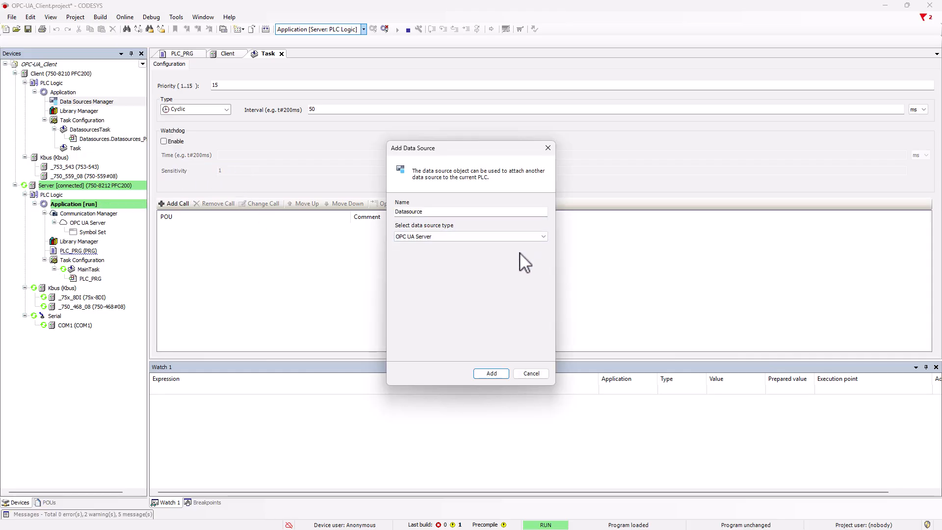
click(498, 374)
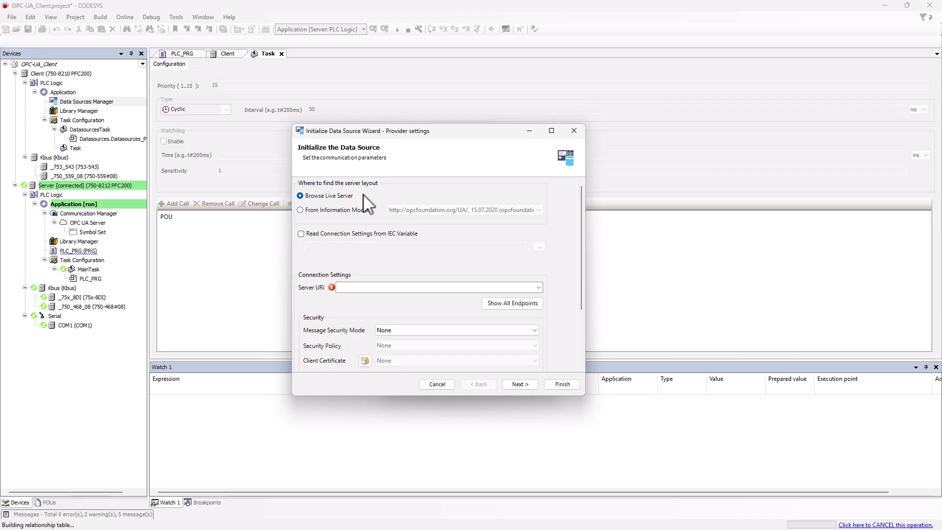
click(300, 212)
click(539, 210)
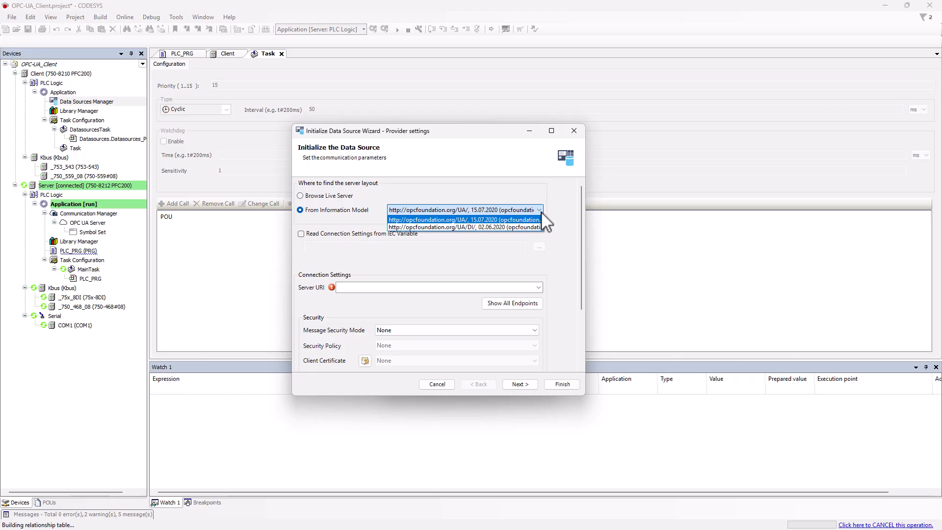
click(541, 212)
click(320, 196)
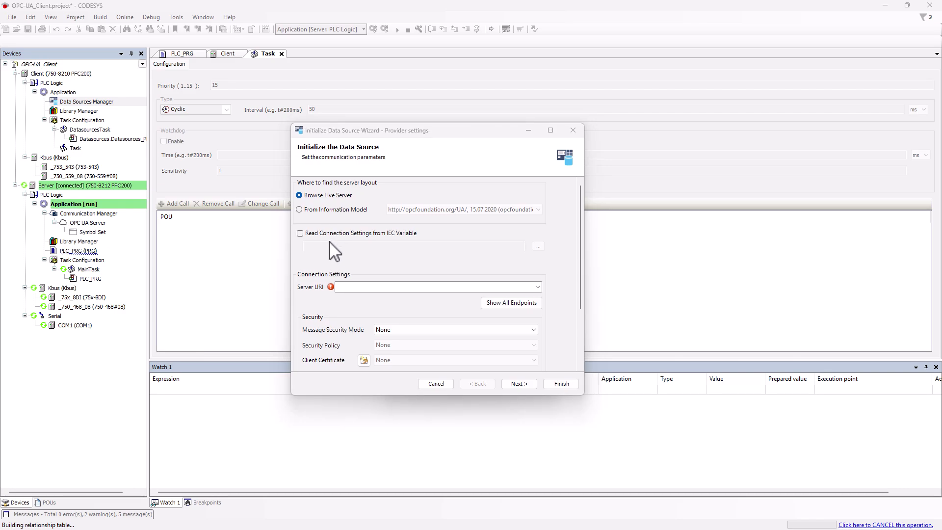
click(300, 234)
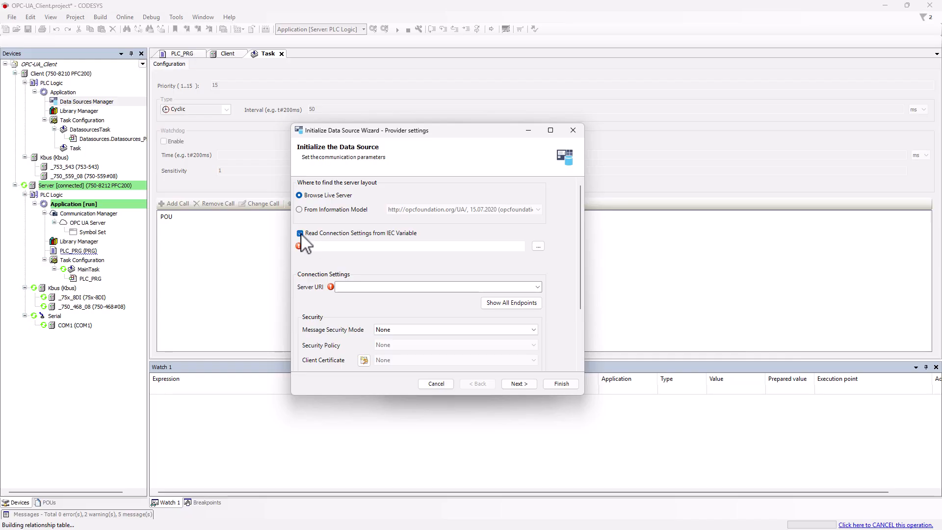
click(300, 234)
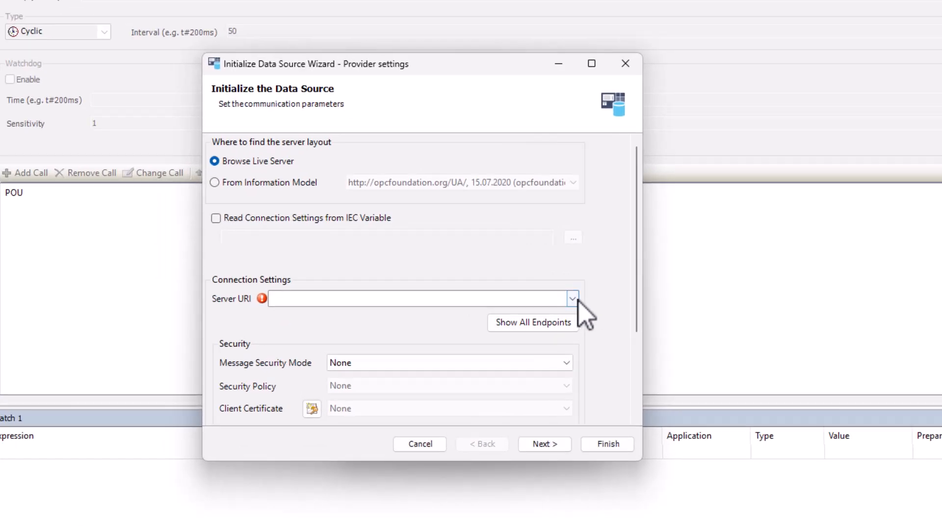
- Set the data source's Server URI to opc.tcp://172.27.60.230:4840 and review all endpoints available on that server
click(541, 288)
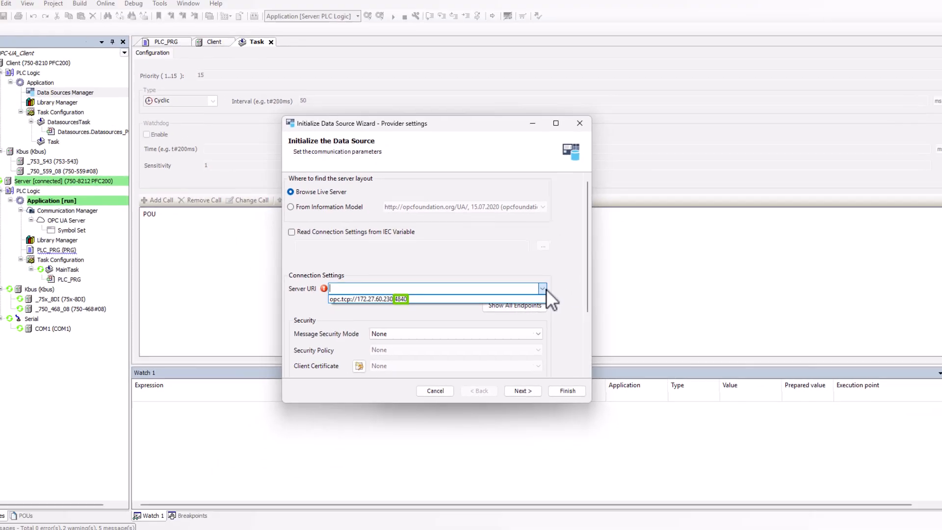
click(521, 296)
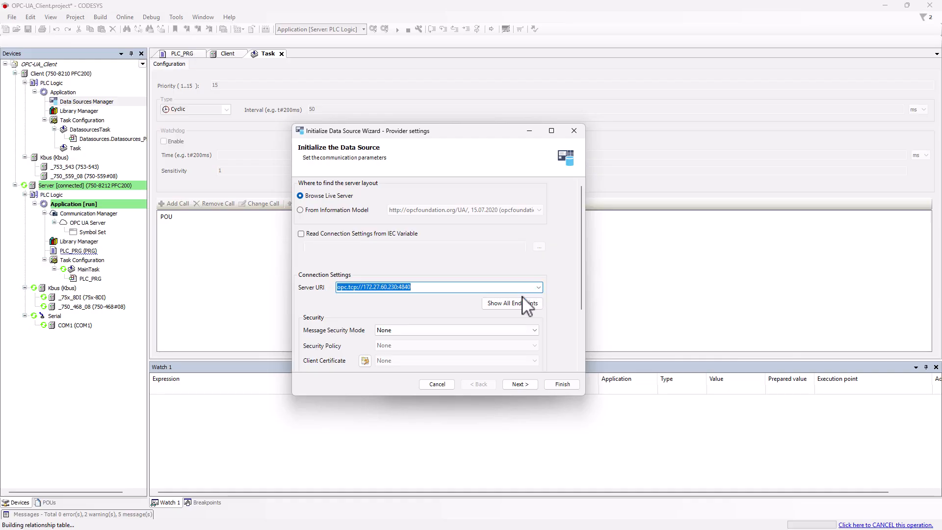
click(526, 305)
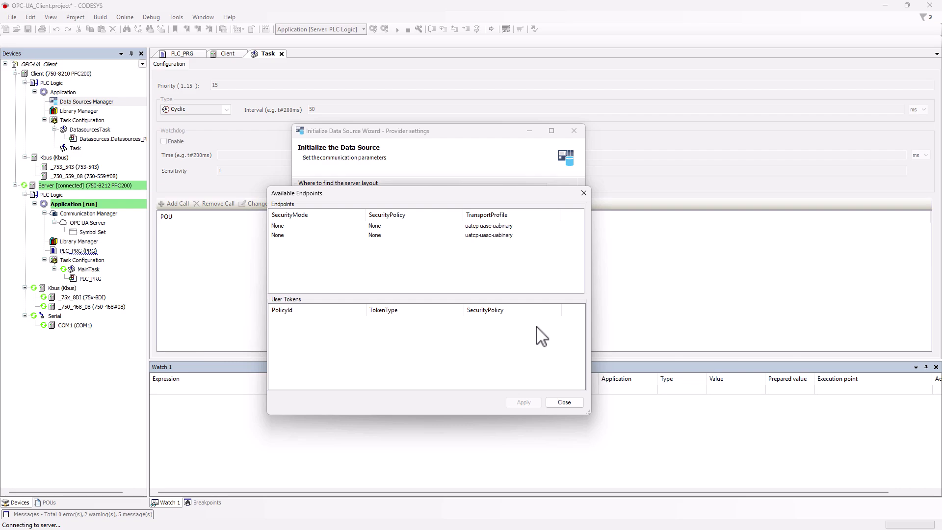
click(564, 402)
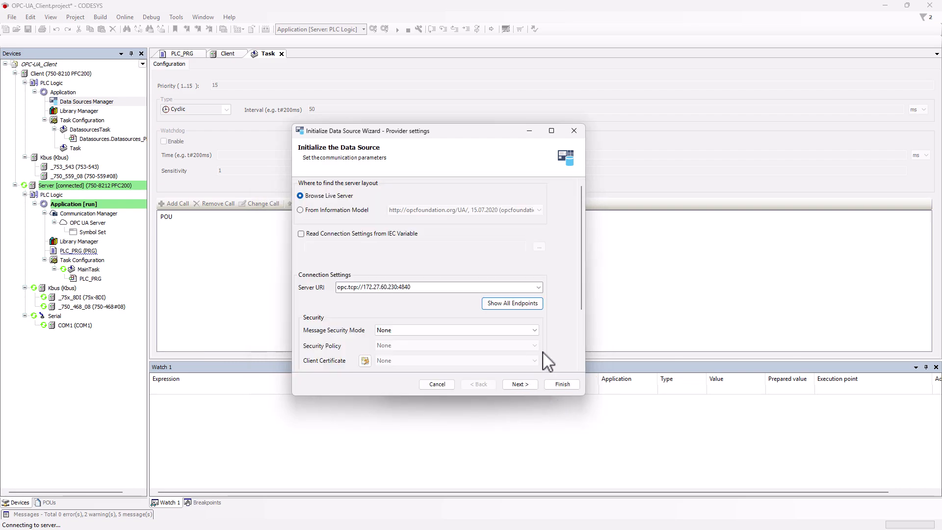
- Set the subscription publishing interval and the sampling interval to TIME#3s in the data source's advanced settings
scroll(548, 362, down, 3)
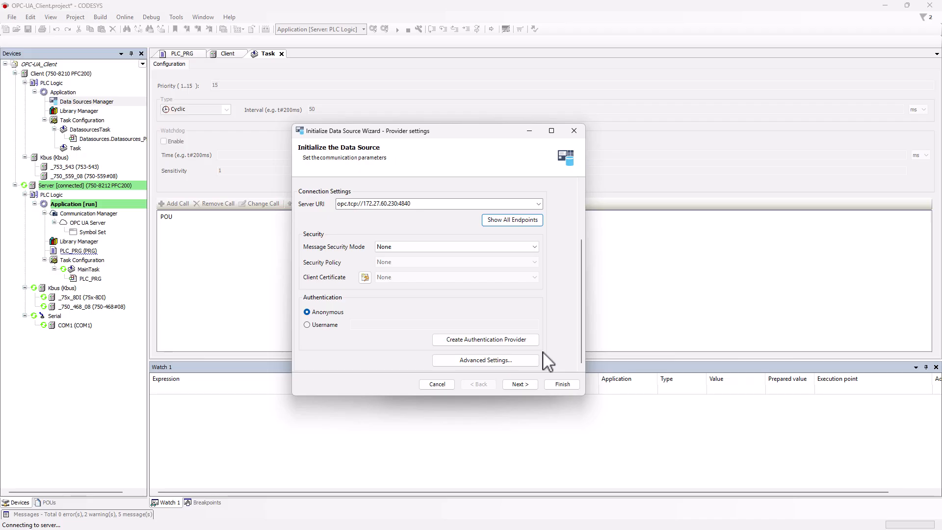
click(514, 359)
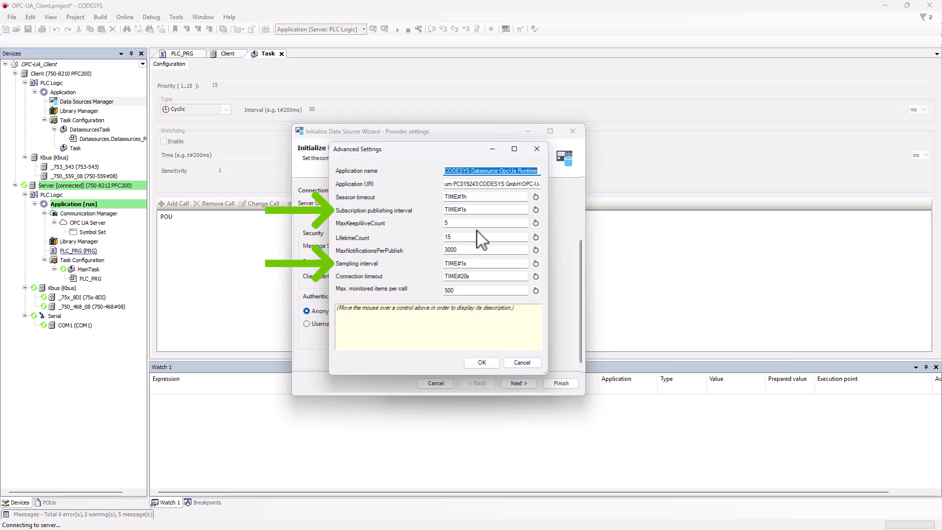
click(466, 210)
key(BackSpace)
key(BackSpace)
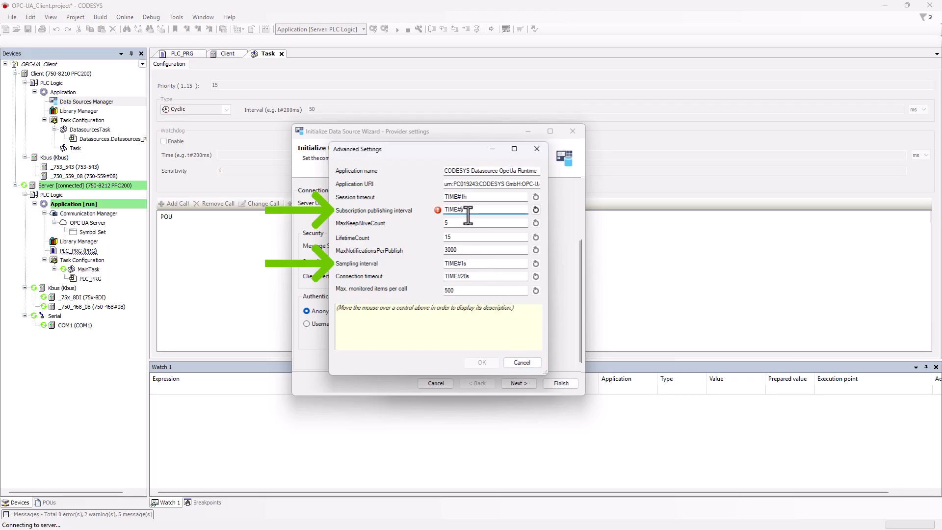
text(5)
click(465, 263)
key(BackSpace)
text(3)
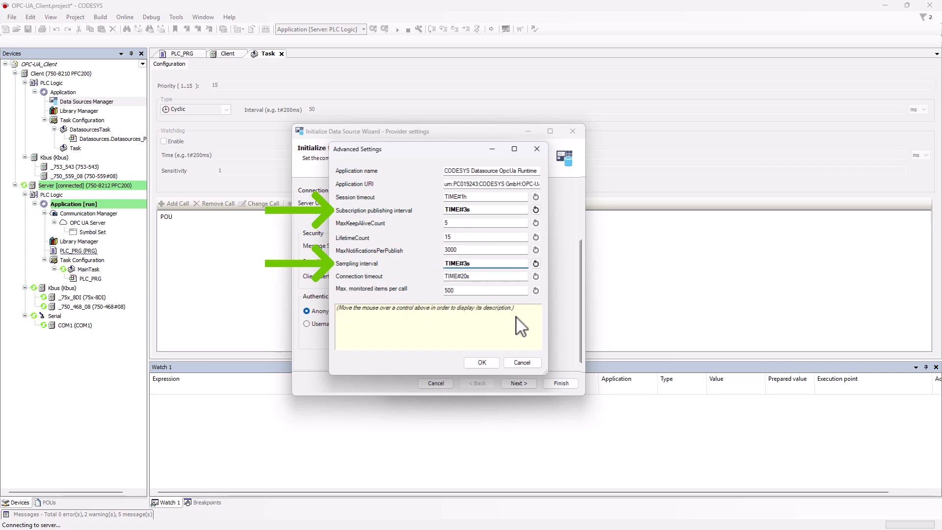
click(482, 362)
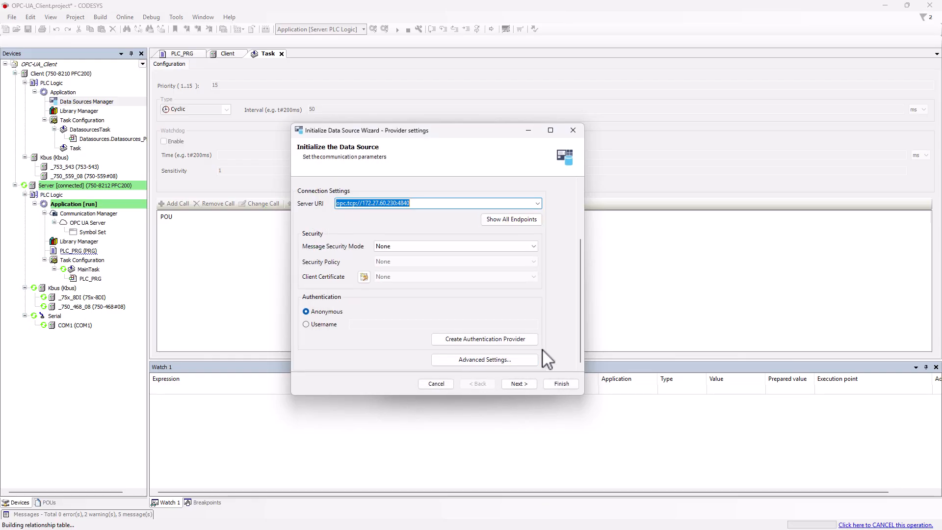
- Select the whole Symbol_Set as the data items, finish initializing the data source and expand Symbol_Set in its variables
click(525, 384)
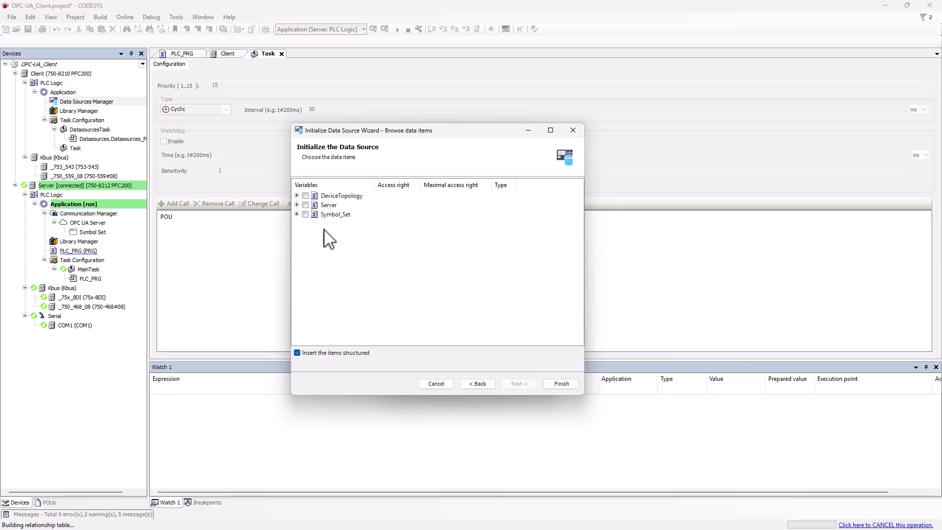
click(297, 215)
click(306, 215)
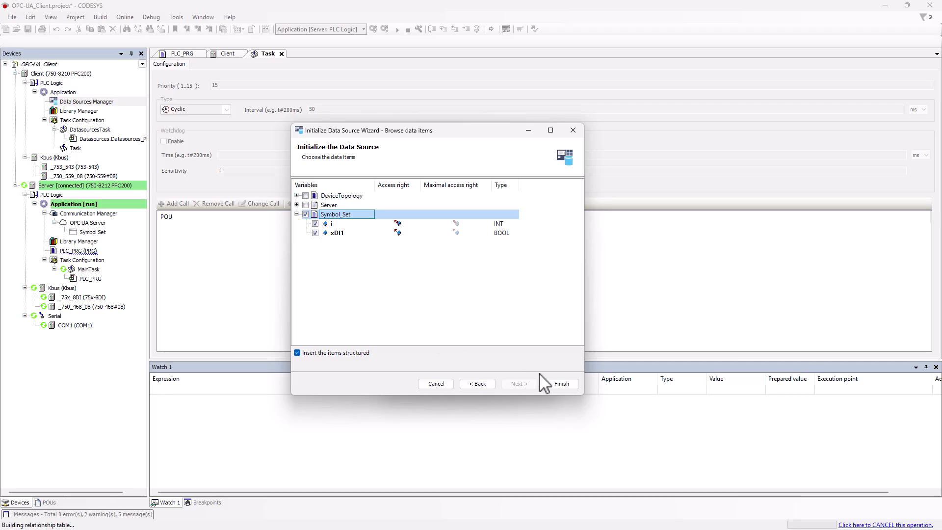
click(567, 386)
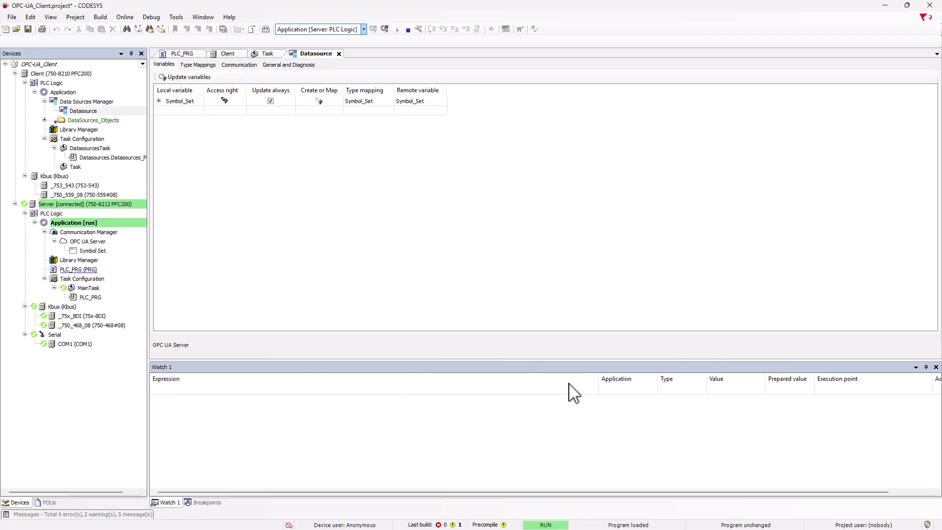
click(159, 100)
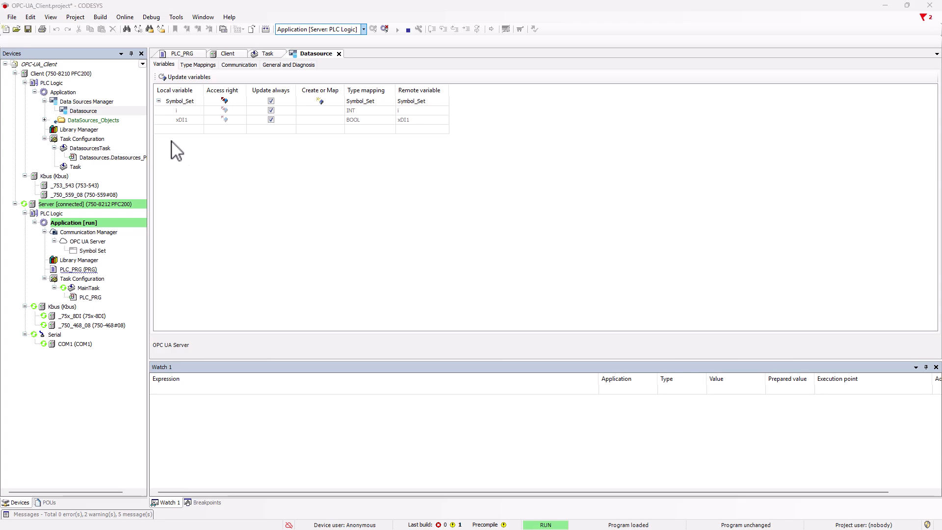
- Add a program named POU in Structured Text (ST) to the Client's Application
right_click(66, 93)
mouse_move(110, 170)
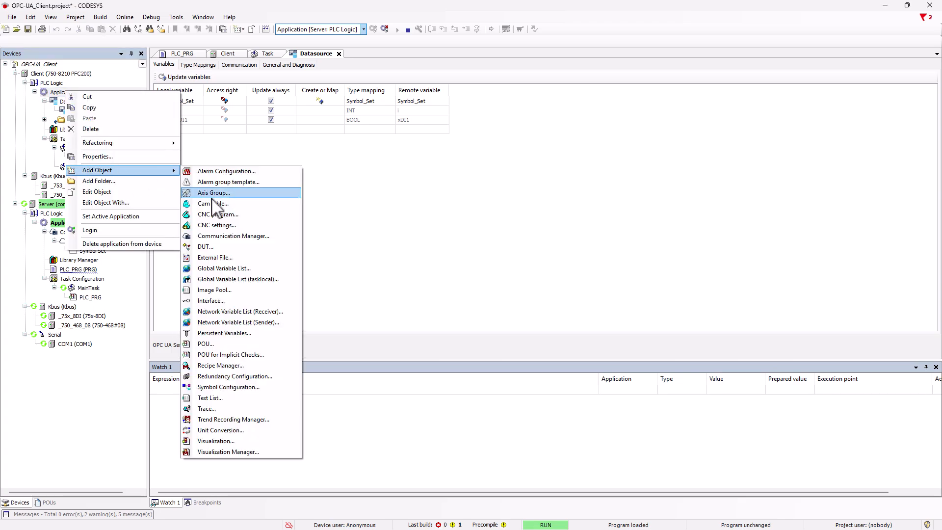
click(236, 344)
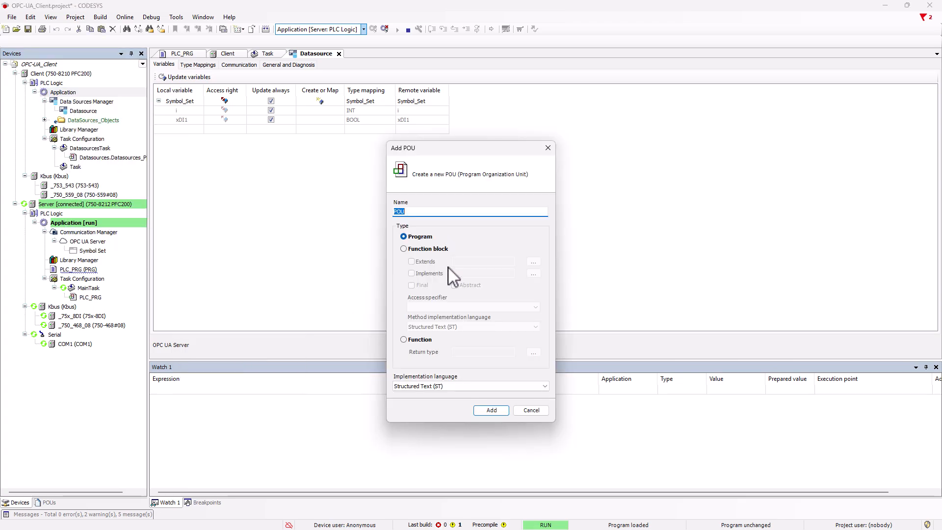
click(491, 409)
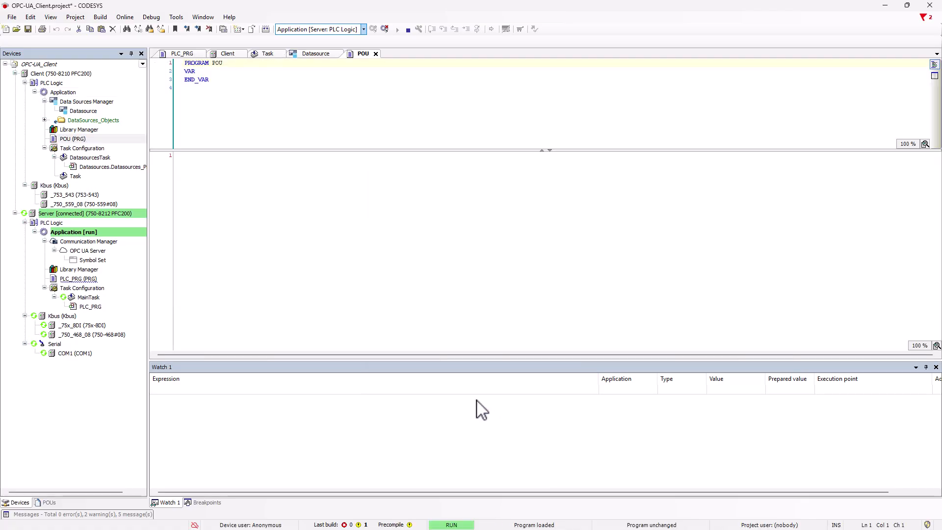
- Insert the data source variable Symbol_Set.i as the first statement of the Client's POU, using the Input Assistant
click(211, 171)
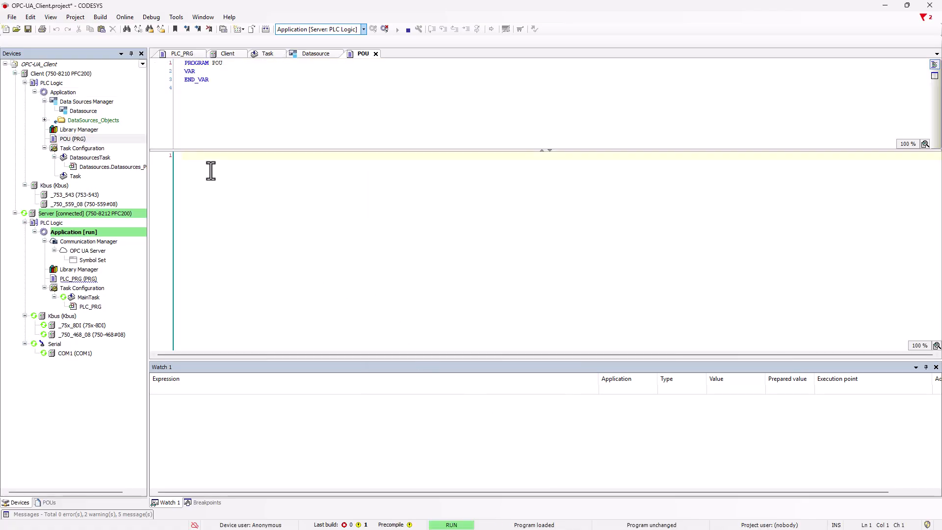
key(F2)
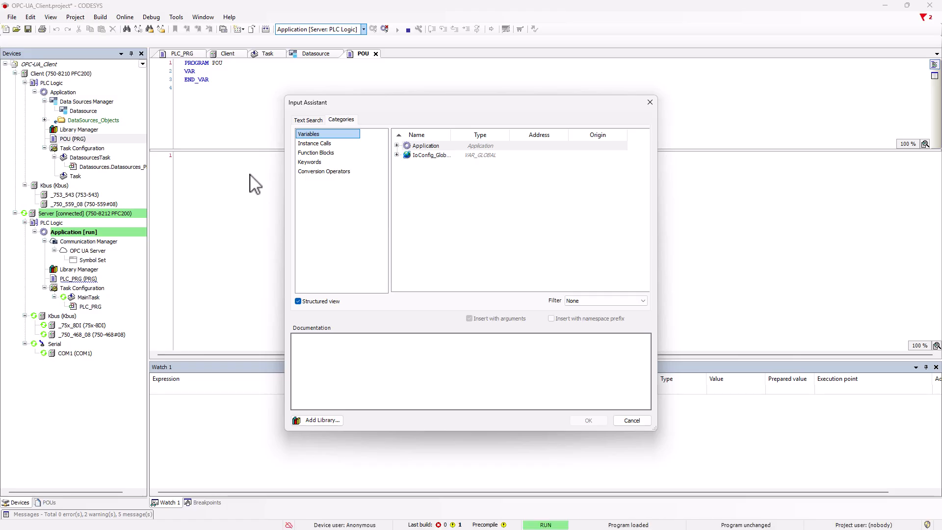
click(396, 146)
click(406, 155)
click(416, 164)
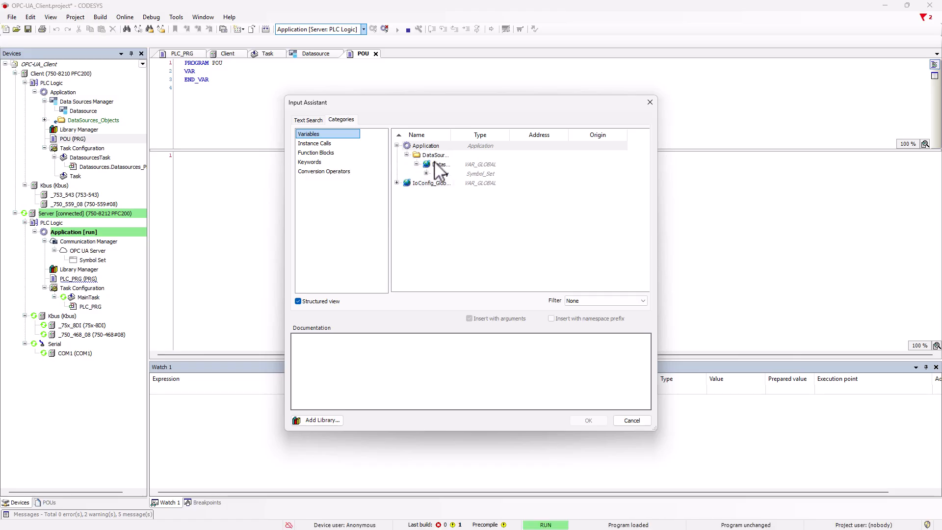
drag(452, 139, 500, 139)
click(494, 145)
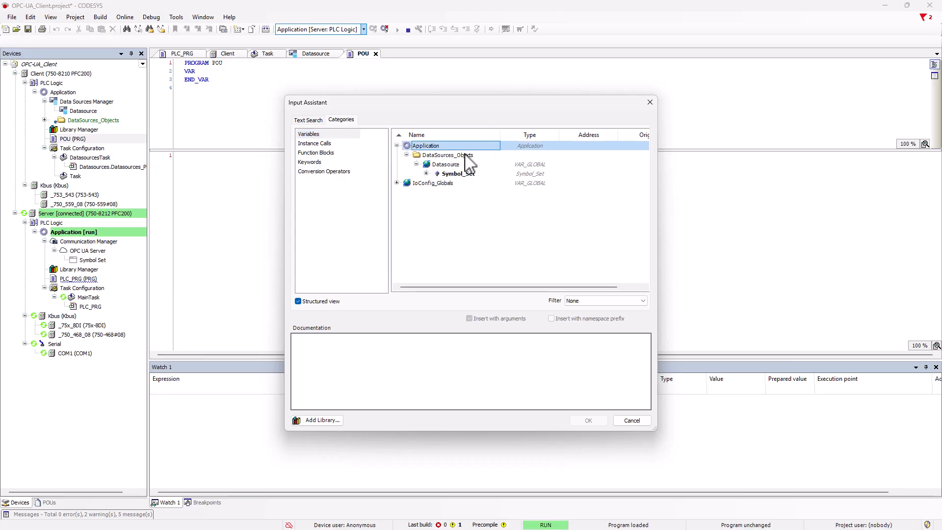
click(426, 174)
click(456, 184)
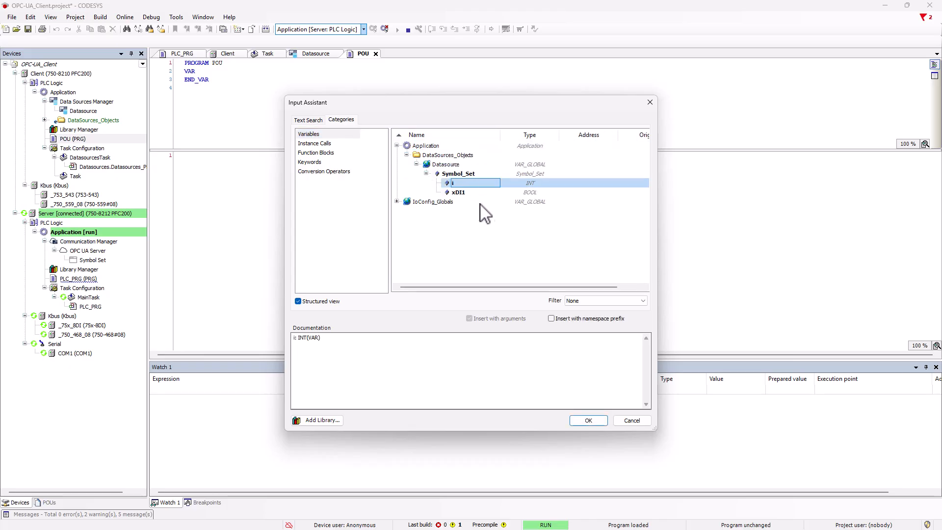
click(586, 421)
text(;)
key(Return)
- Insert the data source variable Symbol_Set.xDI1 as the second statement of the Client's POU
key(F2)
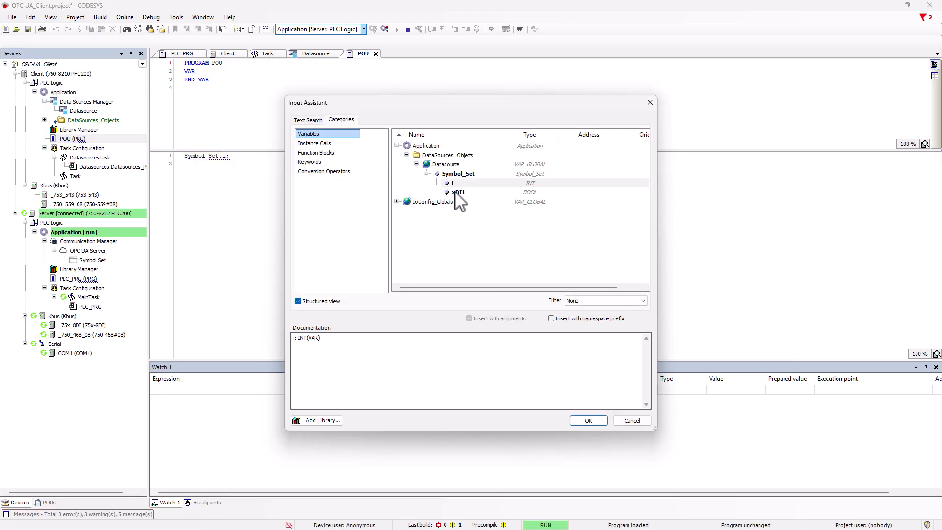
click(457, 193)
click(583, 421)
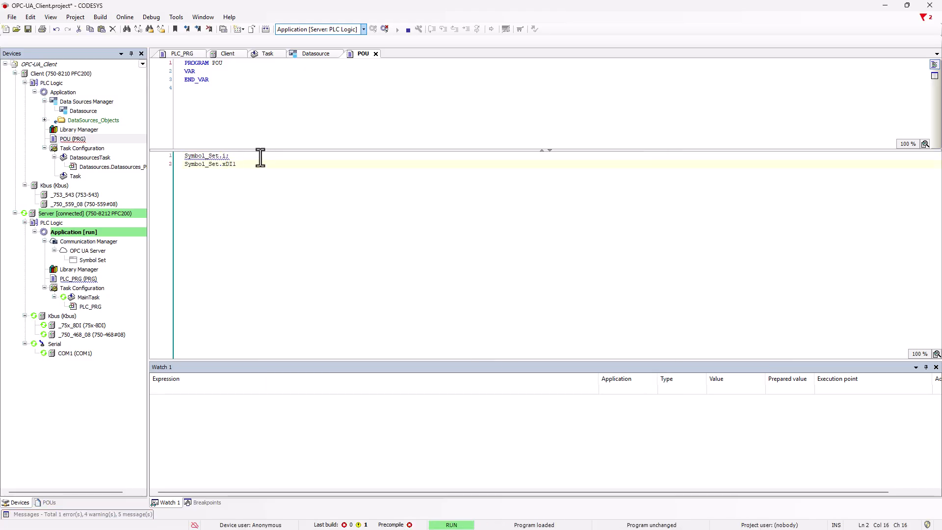
text(;)
key(Return)
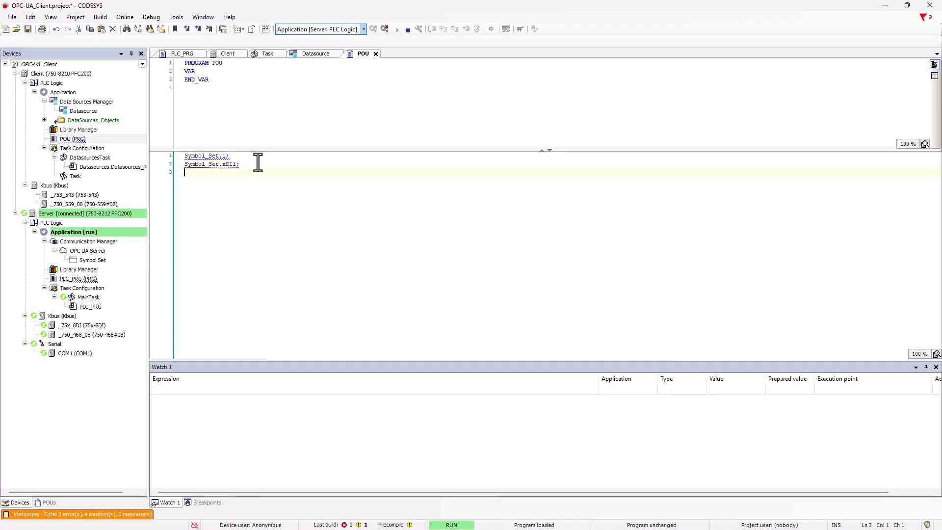
- Add a program call to POU under the Client's Task
click(76, 178)
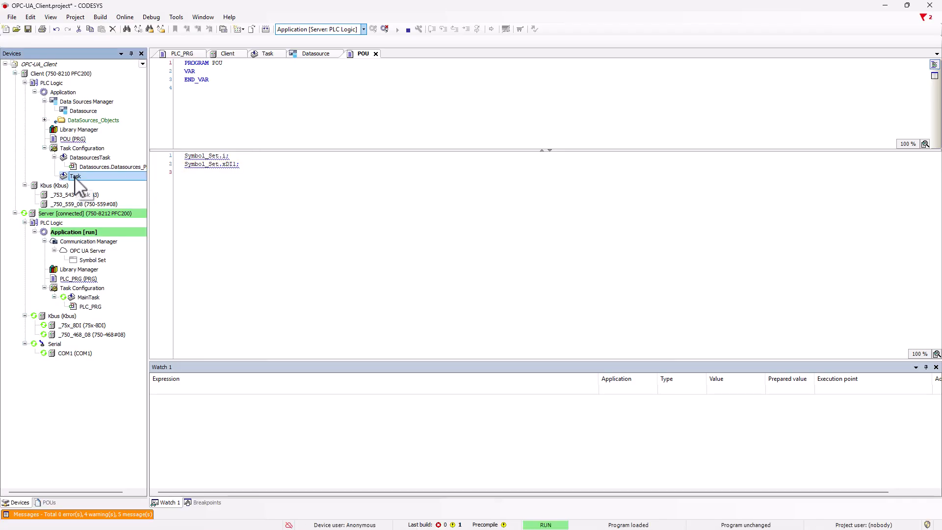
right_click(77, 178)
click(183, 272)
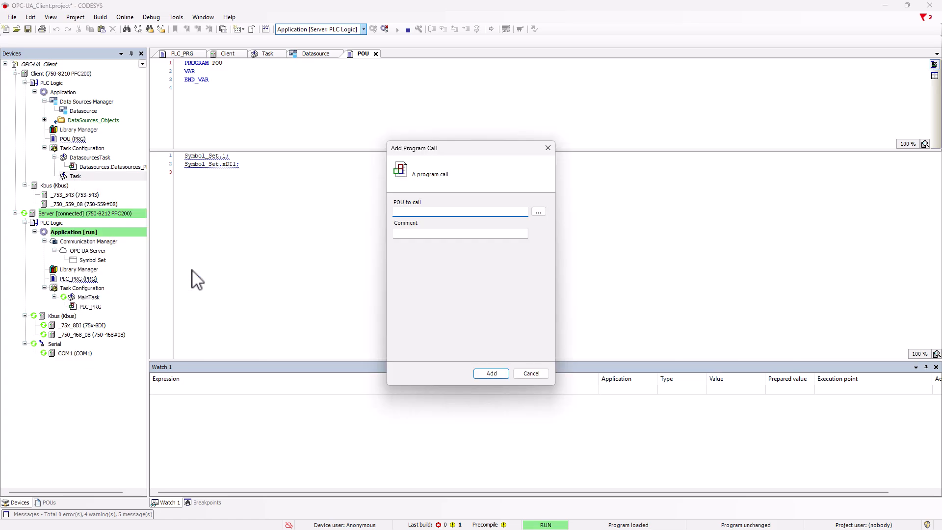
click(538, 213)
click(397, 145)
click(423, 155)
click(587, 421)
click(491, 373)
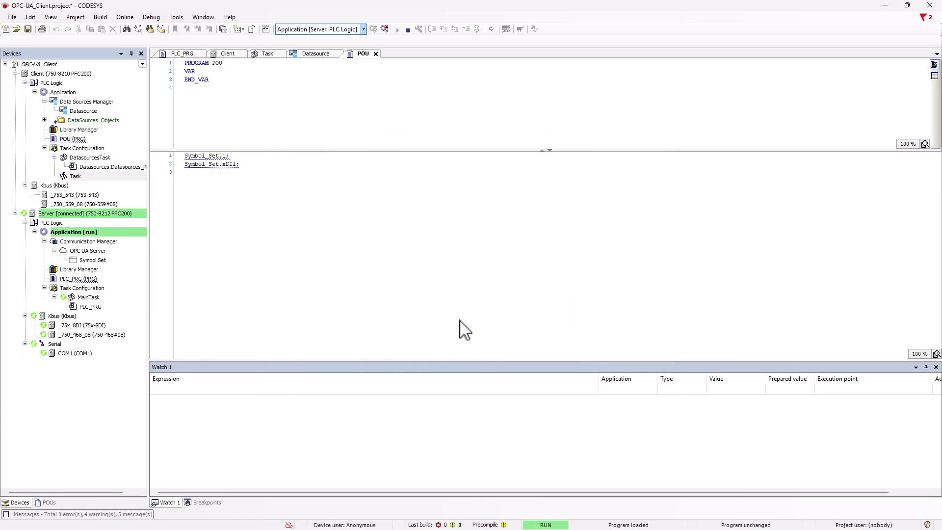
- Make the Client's application active, then log in with download and start it
click(363, 29)
click(352, 47)
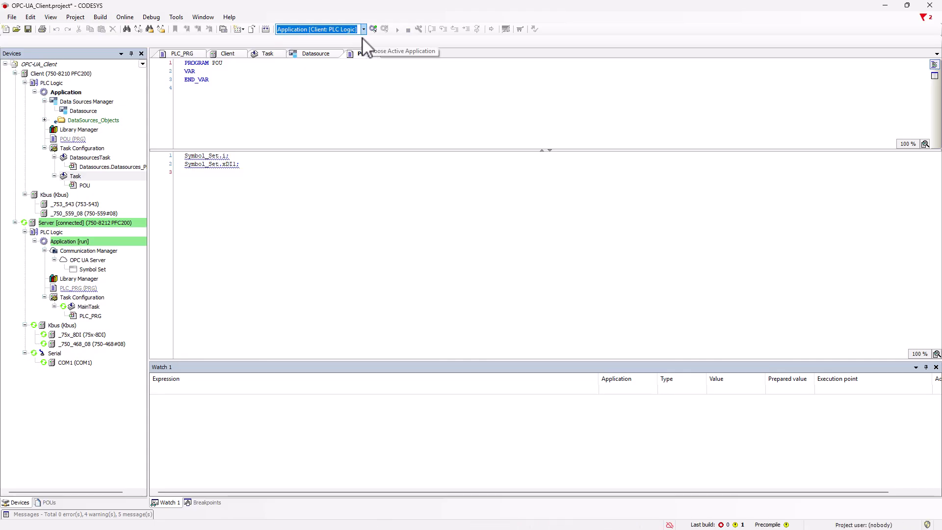
click(373, 29)
click(463, 293)
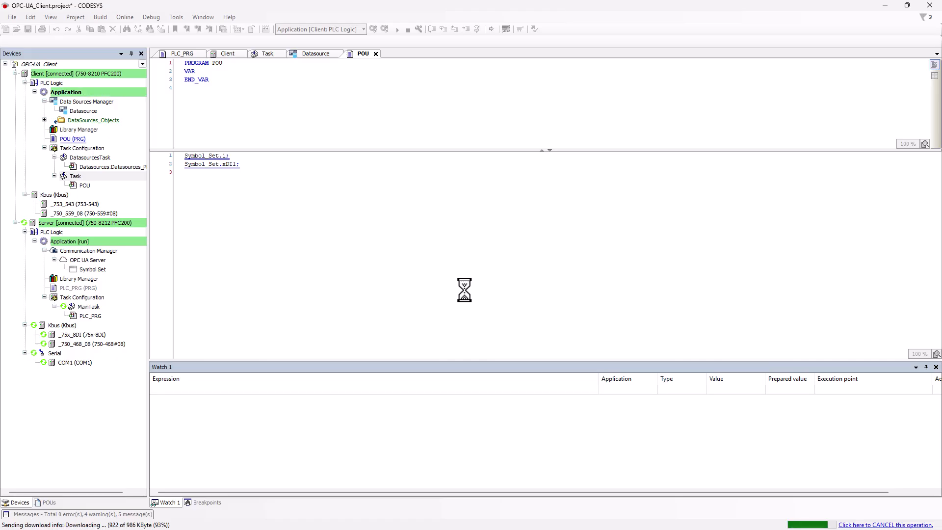
click(397, 30)
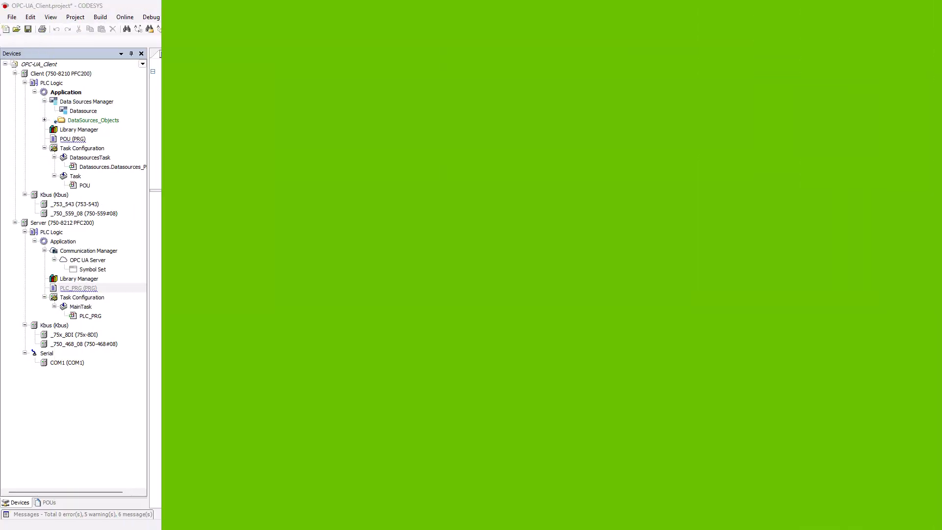
- Declare the INT variables iStartValue and iEndValue in the Server's PLC_PRG
key(Return)
text(iSt)
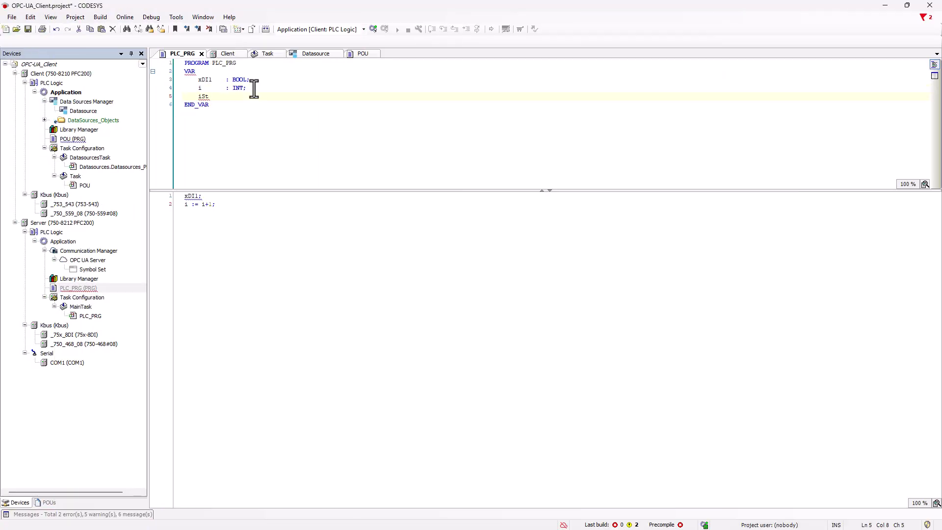
text(artValue : INT;)
key(Return)
text(iEnd)
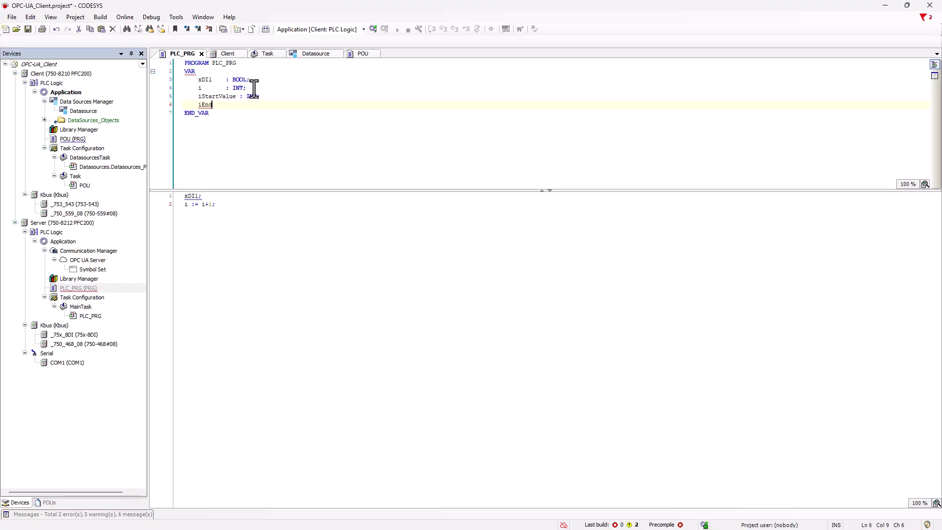
text(Value)
key(Tab)
text(: INT;)
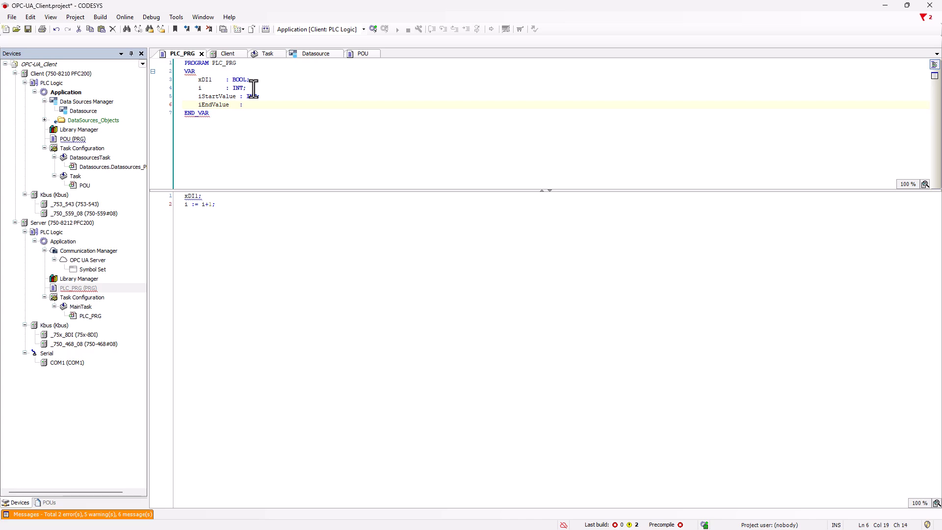
- Add the statements iStartValue; and iEndValue; below the counter line in the Server's PLC_PRG code
double_click(216, 96)
key(ctrl+c)
click(218, 206)
key(Return)
key(ctrl+v)
text(;)
key(Return)
double_click(213, 104)
key(ctrl+c)
click(192, 222)
key(ctrl+v)
text(;)
- Add iStartValue and iEndValue from PLC_PRG to the Server's OPC UA Symbol Set
double_click(93, 270)
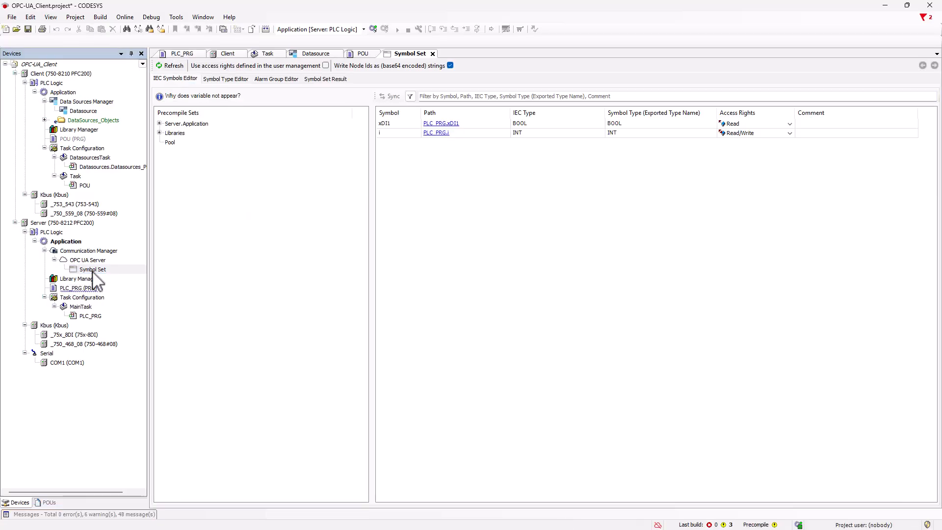
click(160, 124)
click(168, 133)
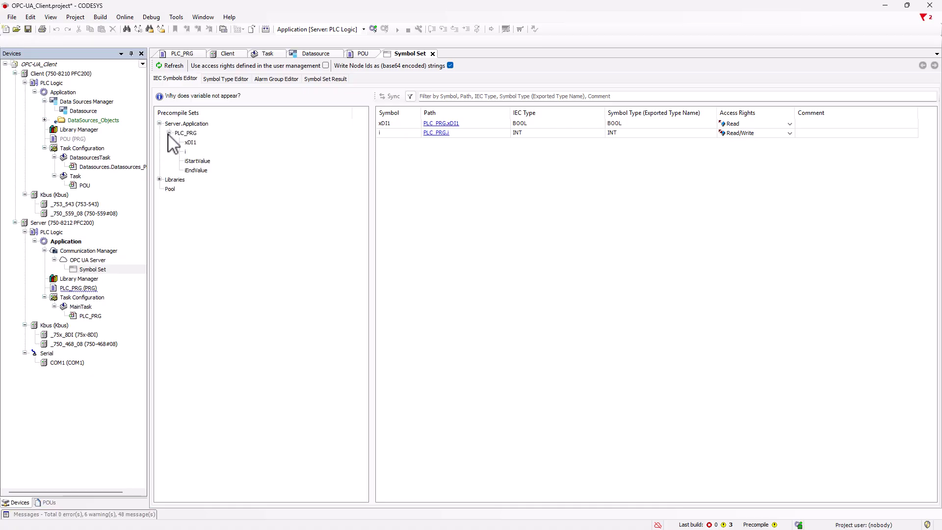
click(205, 162)
drag(204, 164, 436, 189)
click(199, 171)
drag(199, 172, 444, 184)
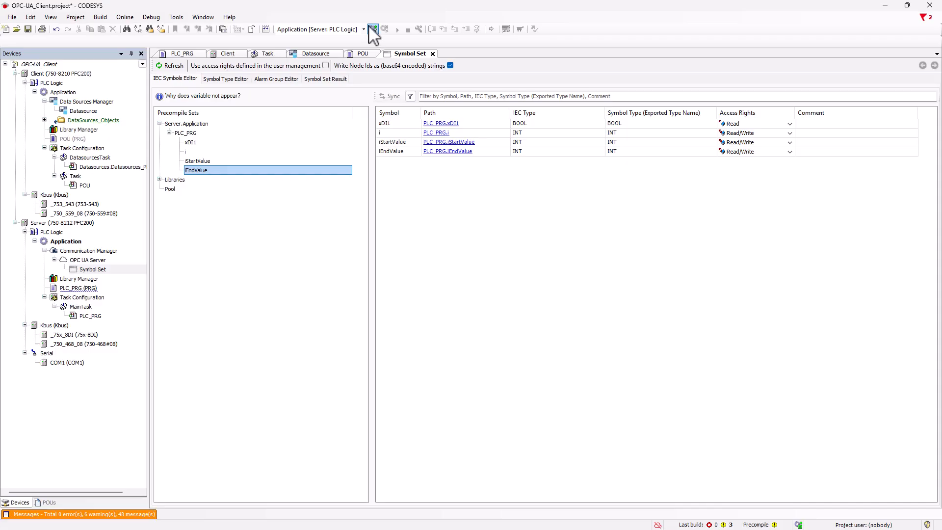
- Log in to the Server PLC and download its updated application
click(372, 29)
click(362, 266)
click(454, 318)
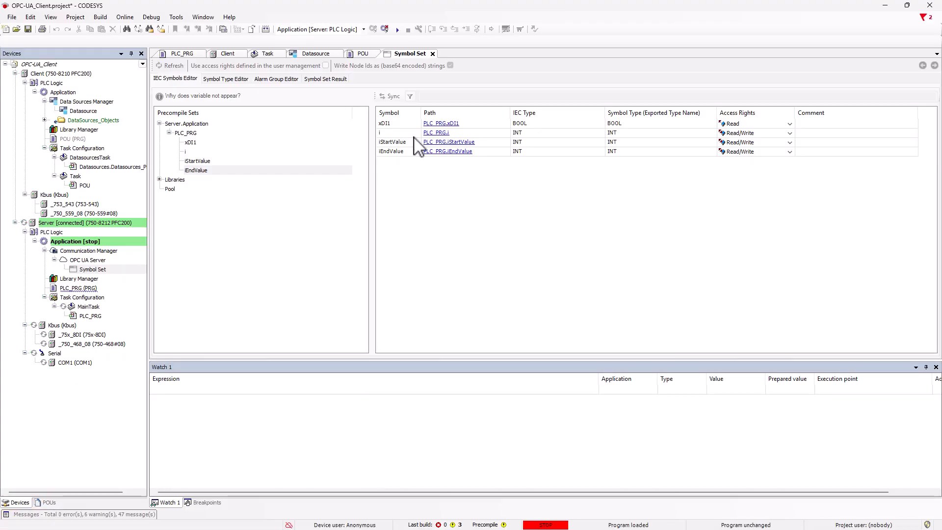
- Update the Client data source's variables to include every item of Symbol_Set and expand Symbol_Set in the list
click(318, 54)
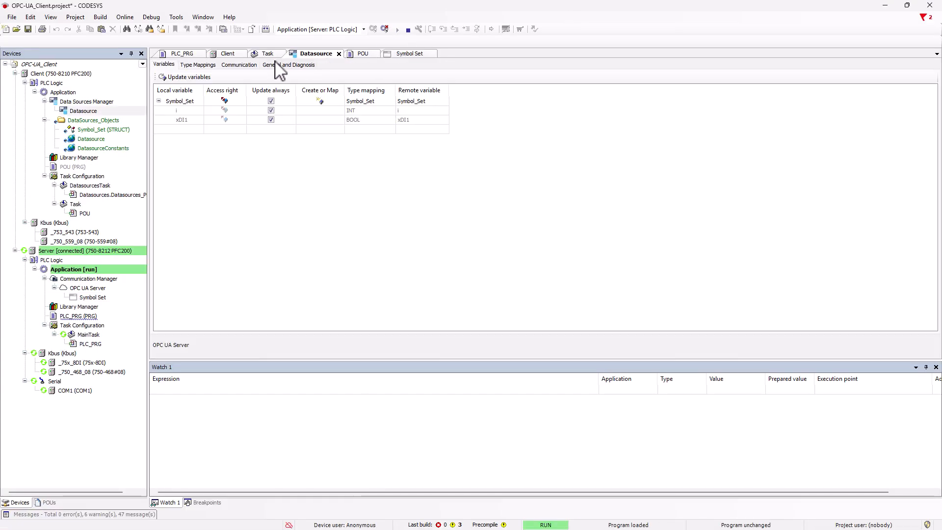
click(200, 80)
click(174, 199)
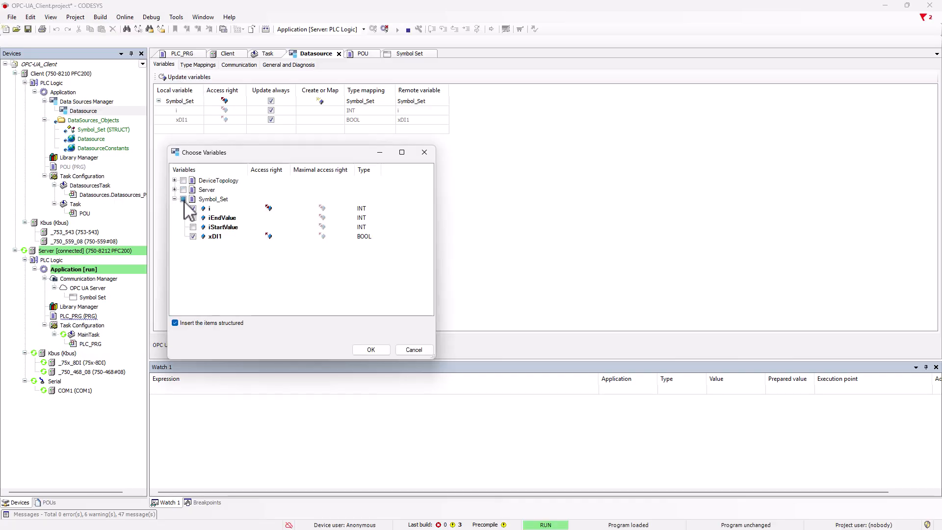
click(184, 199)
click(363, 353)
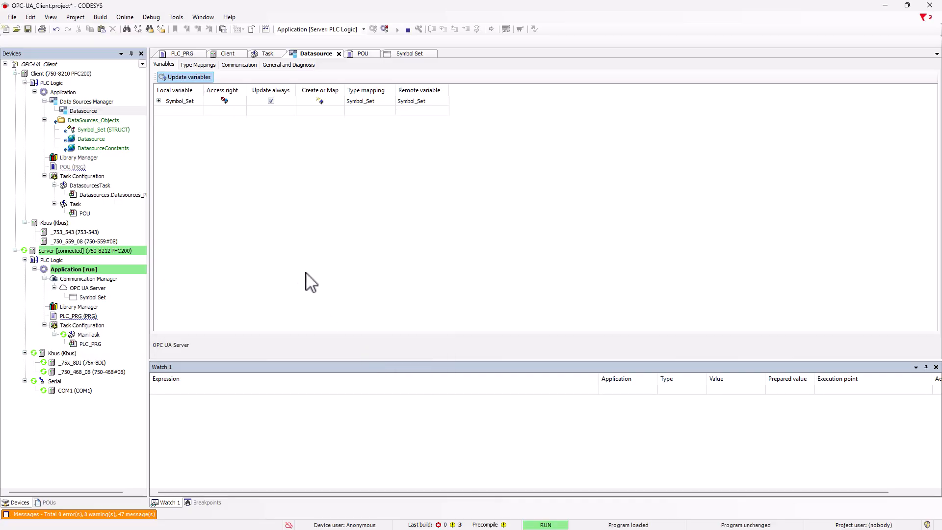
click(158, 101)
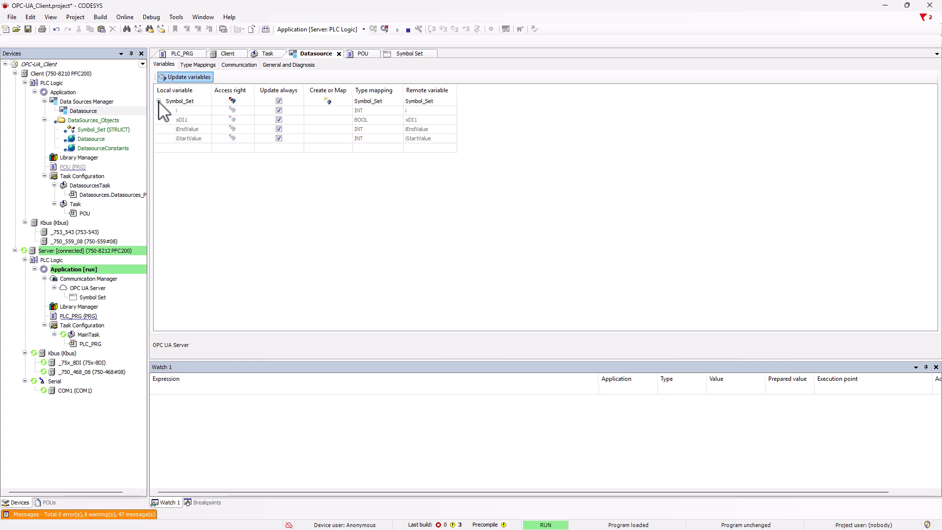
- Insert the variable Symbol_Set.iEndValue on line 3 of the Client's POU code using the Input Assistant
click(362, 54)
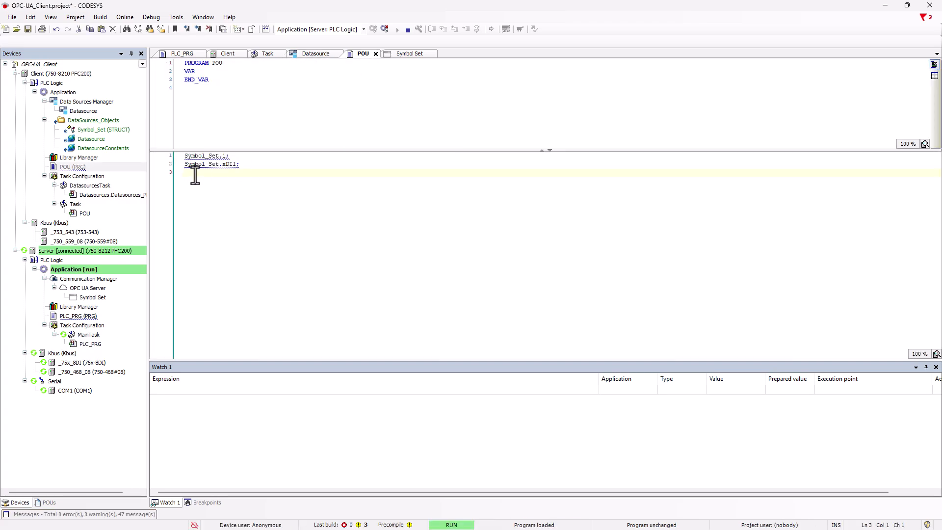
key(F2)
click(397, 145)
click(406, 155)
click(416, 164)
click(425, 174)
click(471, 201)
click(590, 421)
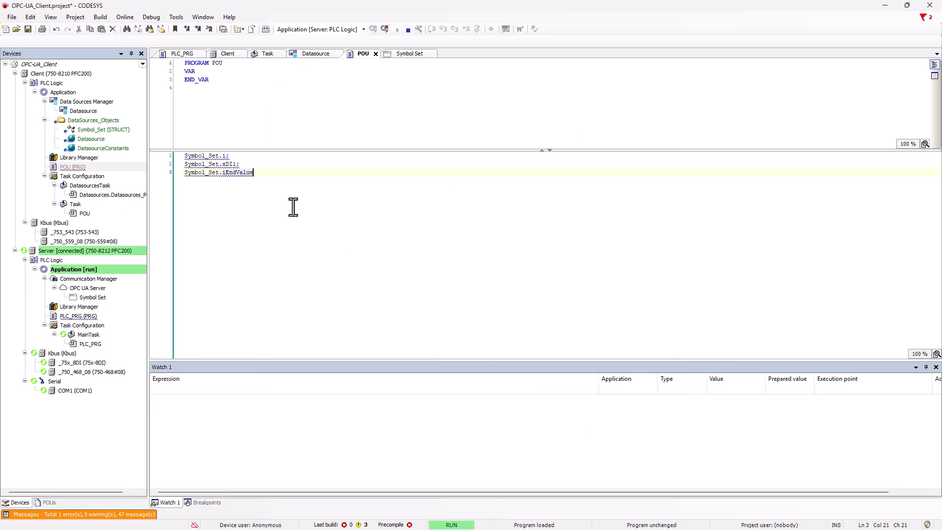
- Complete line 3 of the POU so it assigns Symbol_Set.iStartValue + 5 to Symbol_Set.iEndValue
text(:=)
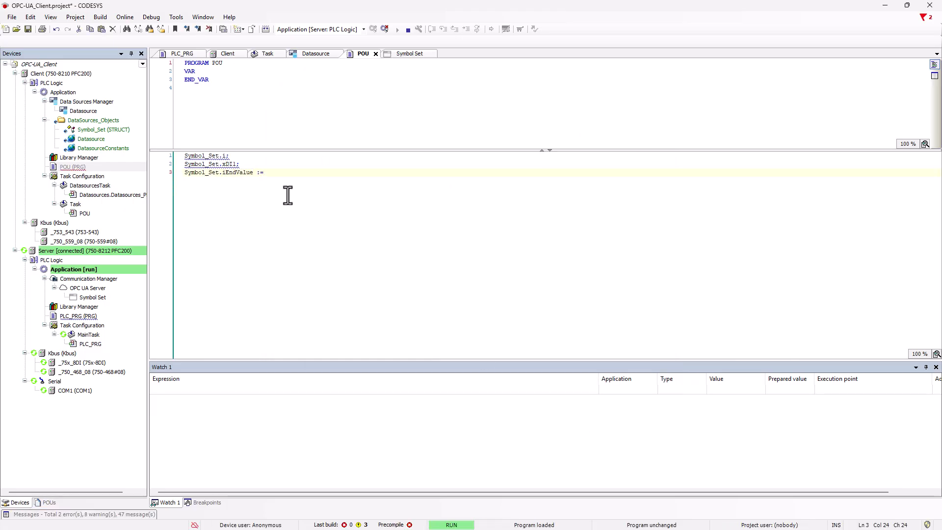
key(F2)
click(465, 203)
click(588, 421)
text(+ 5;)
- Make the Client application active, log in with a full download, and start the Client PLC
click(364, 29)
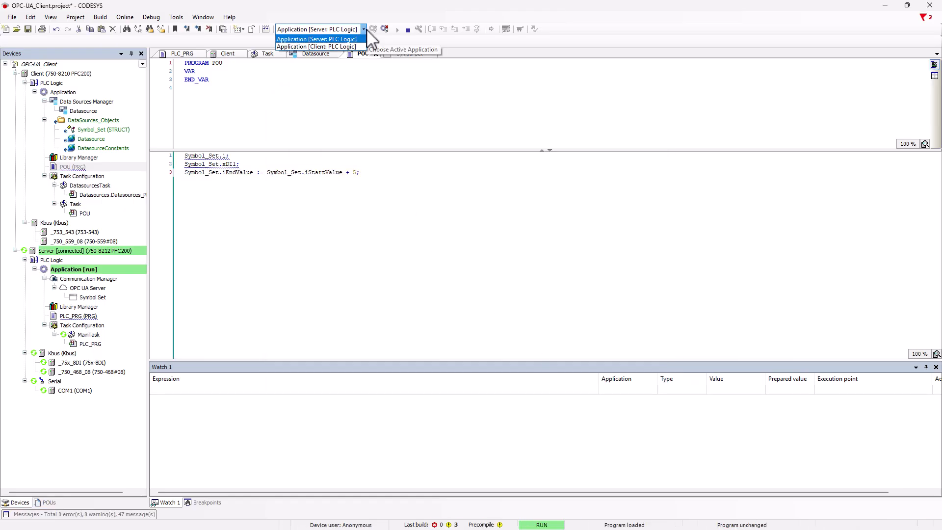
click(346, 43)
click(372, 29)
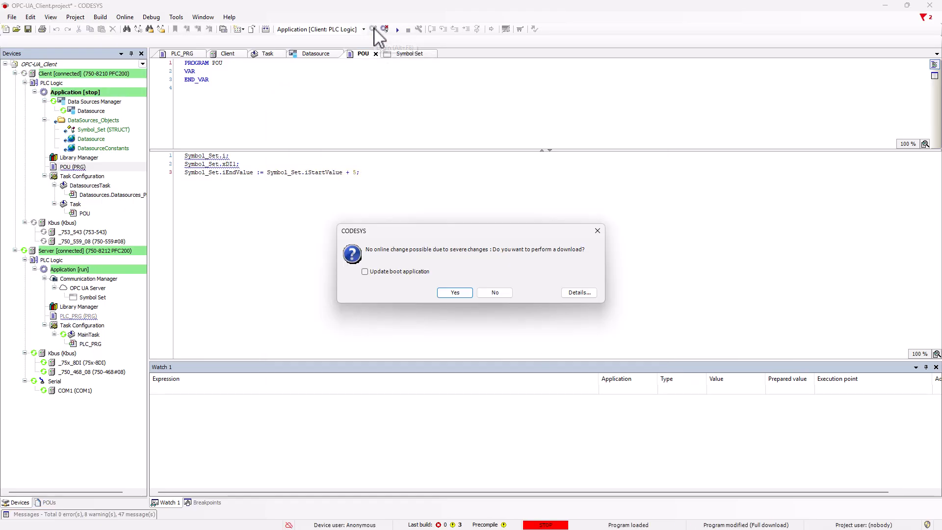
click(461, 294)
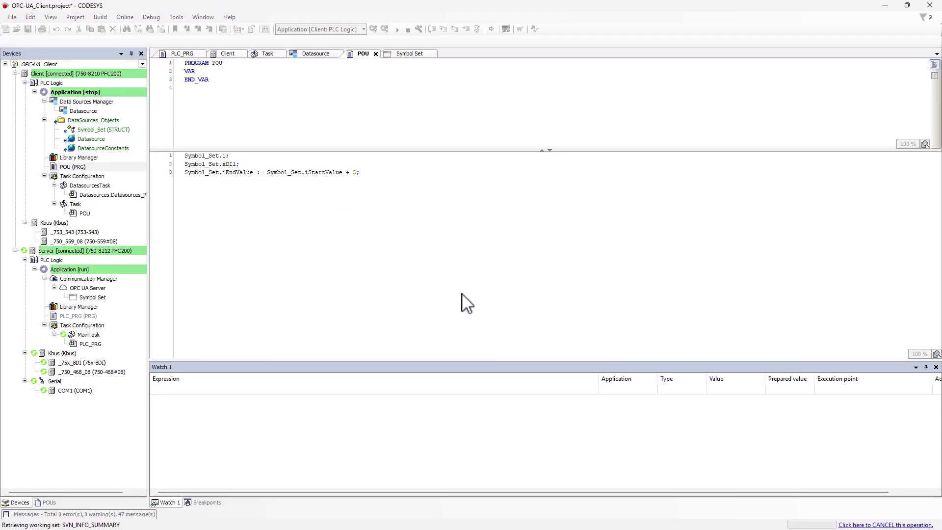
click(397, 30)
- Make the Server application active and write the value 10 to iStartValue in its online PLC_PRG
click(363, 29)
click(345, 37)
click(188, 54)
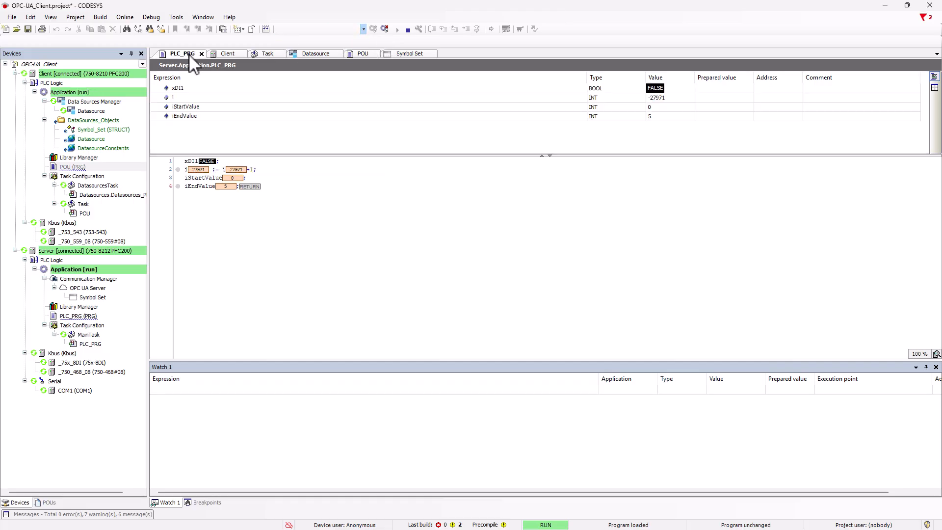
double_click(717, 107)
text(010)
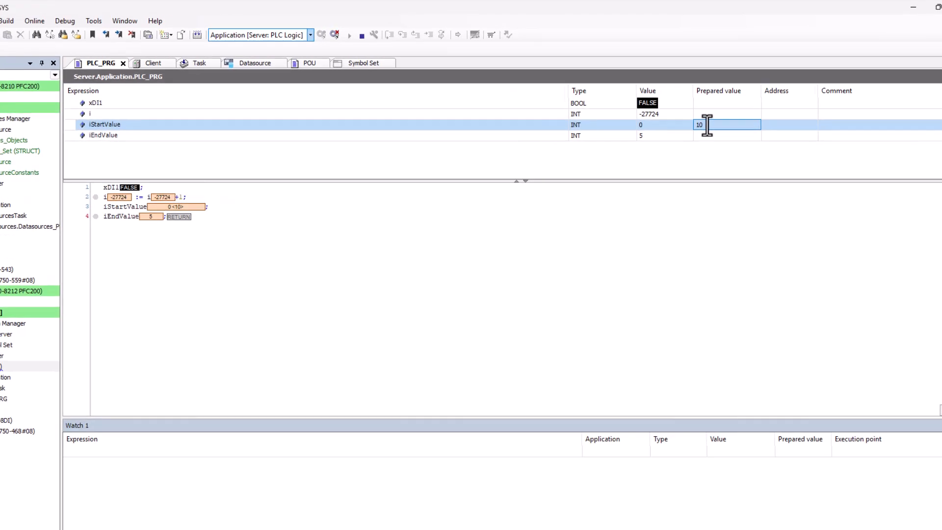
key(Return)
key(ctrl+F7)
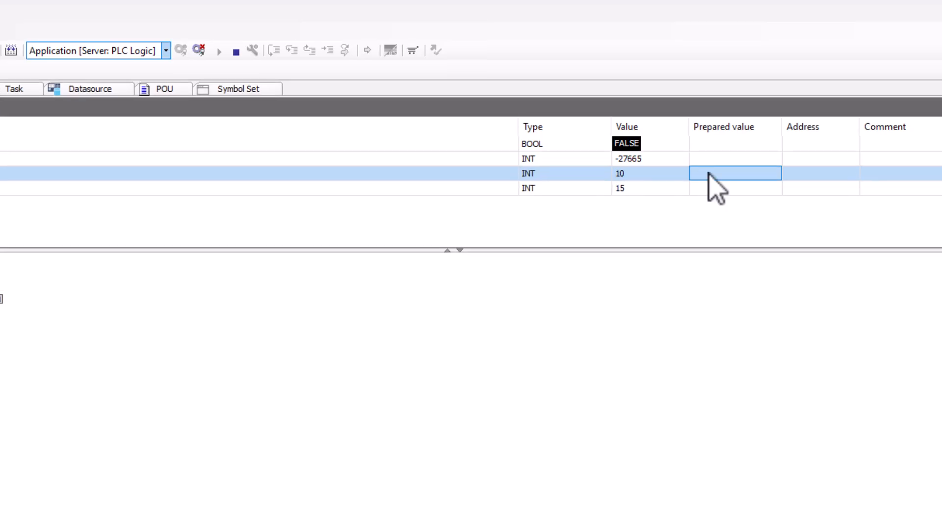